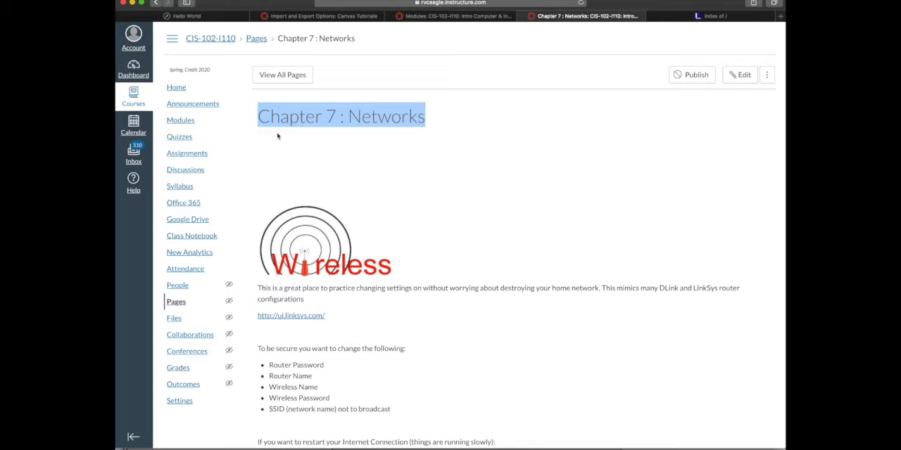
# Examine the Chapter 7 : Networks page, highlighting its title and the ui.linksys.com practice link
pyautogui.click(325, 165)
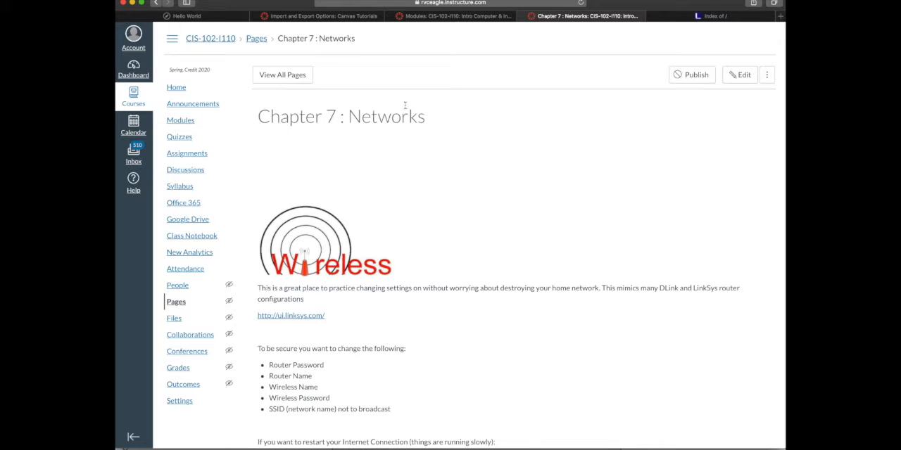
pyautogui.moveTo(428, 116); pyautogui.dragTo(257, 112)
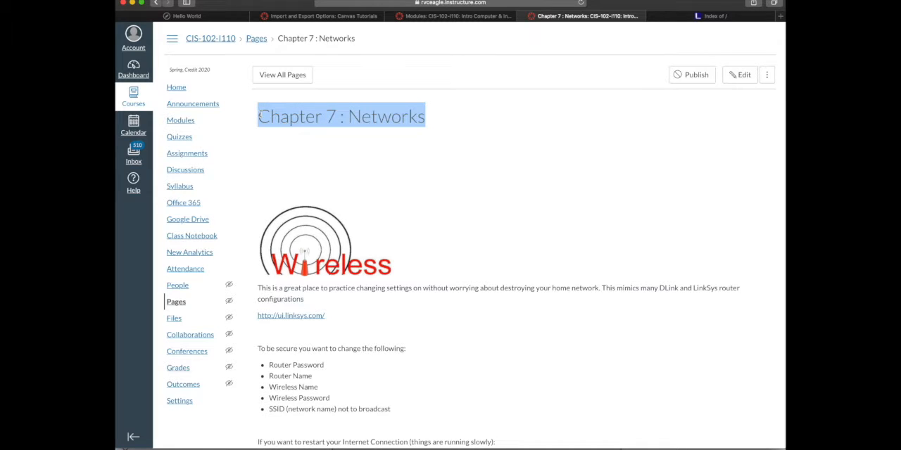
pyautogui.click(384, 157)
pyautogui.scroll(-3, 249, 211)
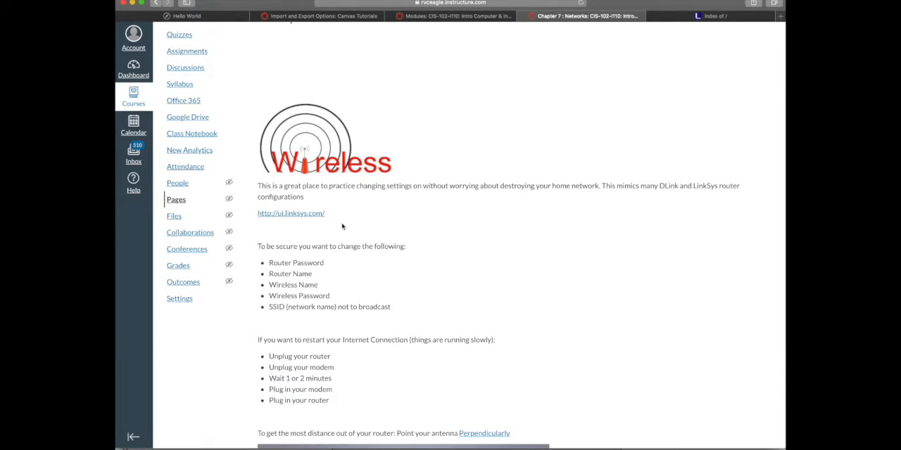
pyautogui.scroll(3, 414, 224)
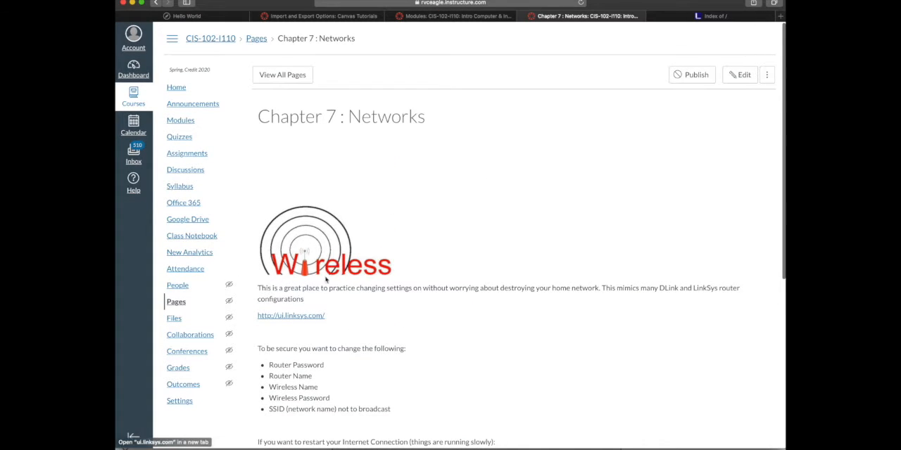
pyautogui.moveTo(329, 317); pyautogui.dragTo(254, 318)
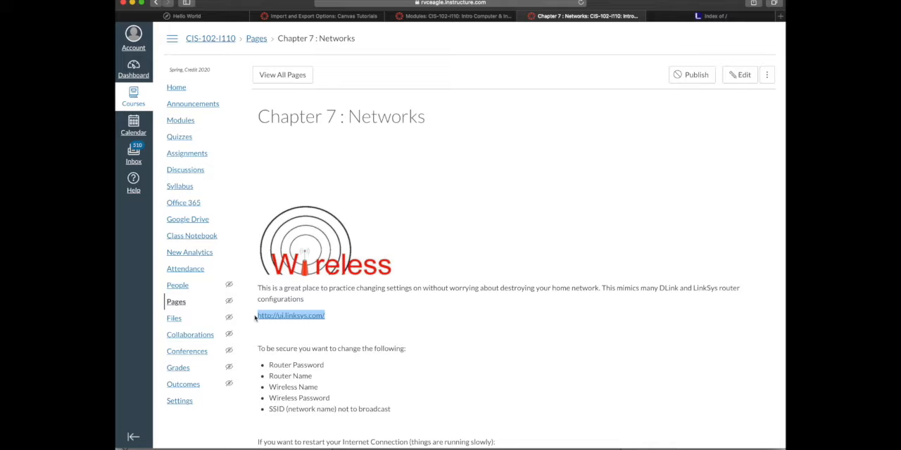
pyautogui.click(300, 330)
# Go through the list of router settings to change for security, highlighting each item from Router Password to SSID not to broadcast
pyautogui.scroll(-2, 385, 380)
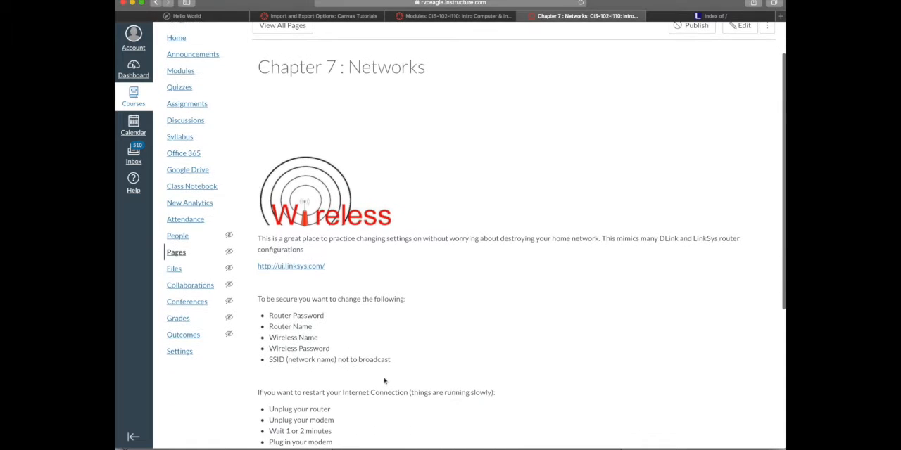
pyautogui.moveTo(398, 364); pyautogui.dragTo(241, 296)
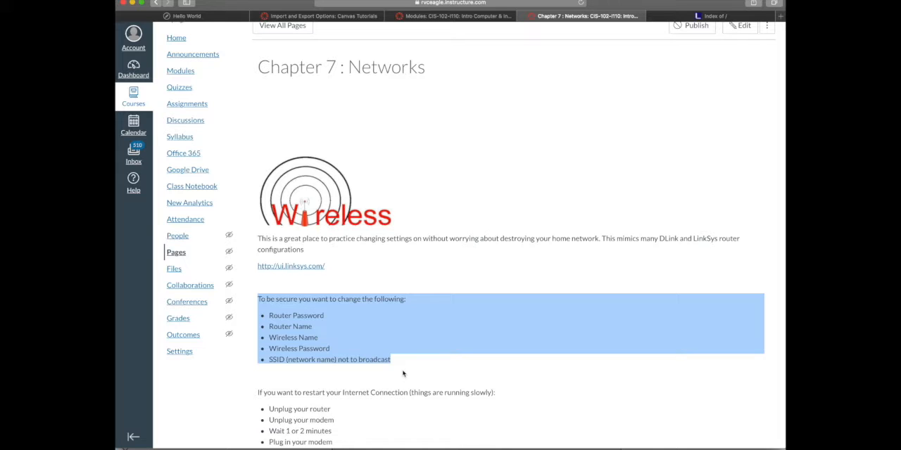
pyautogui.click(375, 376)
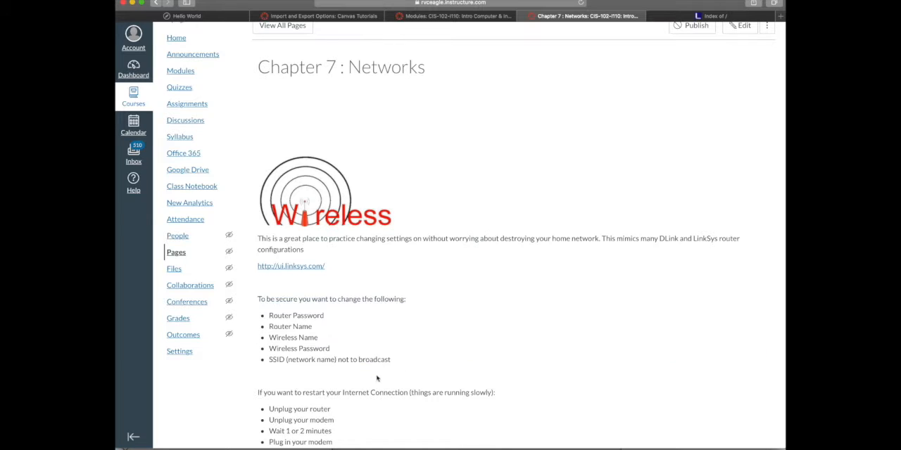
pyautogui.scroll(-2, 379, 381)
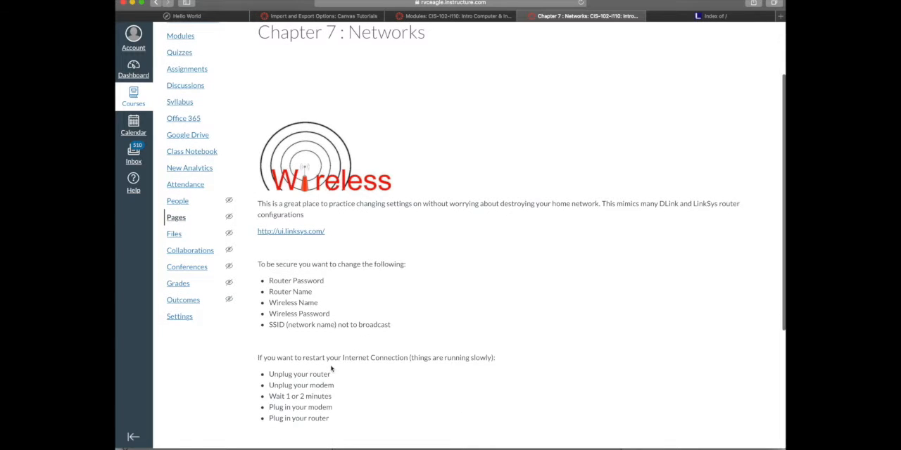
pyautogui.scroll(1, 333, 371)
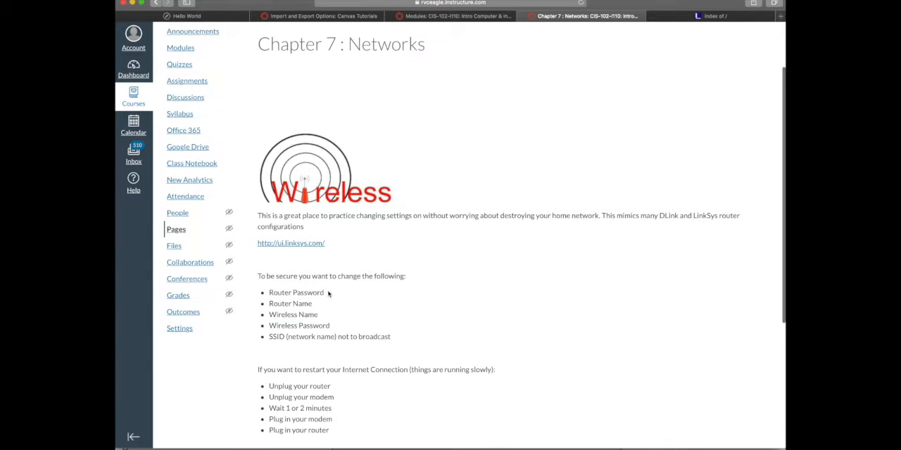
pyautogui.moveTo(328, 294); pyautogui.dragTo(252, 292)
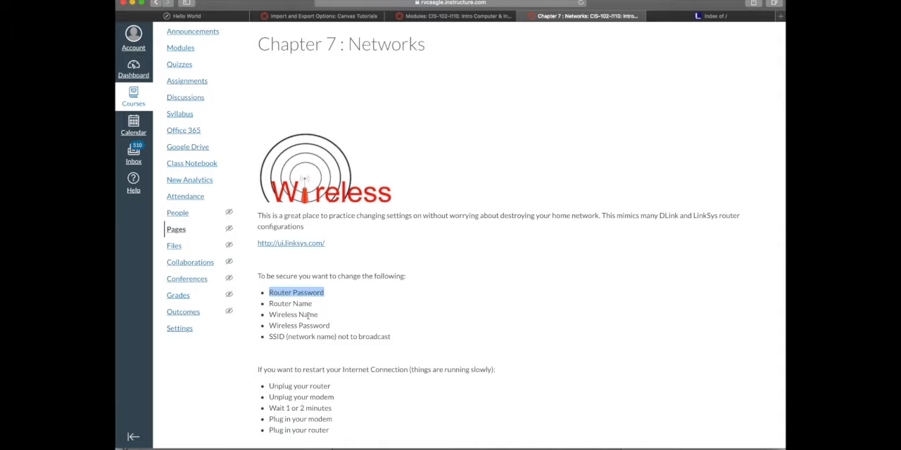
pyautogui.moveTo(315, 304); pyautogui.dragTo(257, 306)
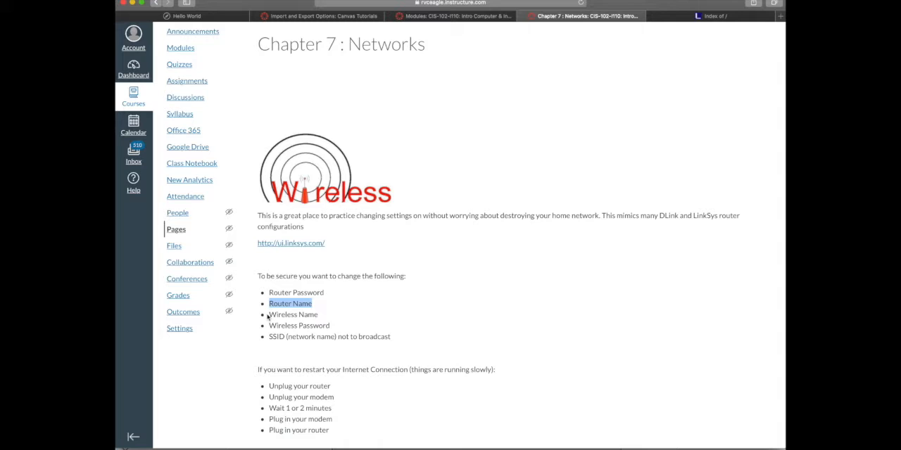
pyautogui.moveTo(321, 316); pyautogui.dragTo(262, 316)
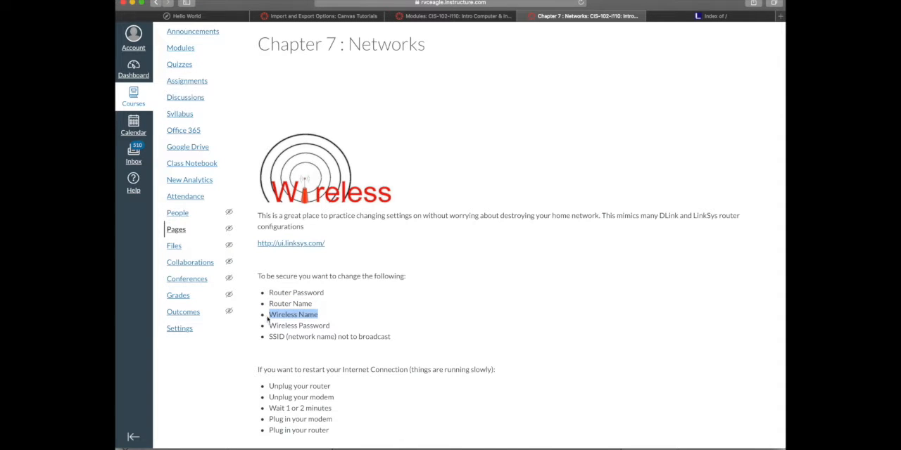
pyautogui.moveTo(334, 330); pyautogui.dragTo(262, 325)
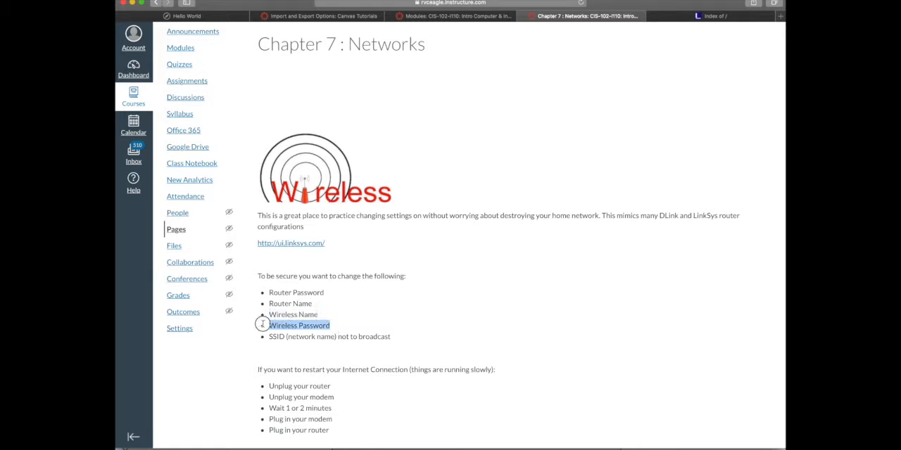
pyautogui.click(396, 337)
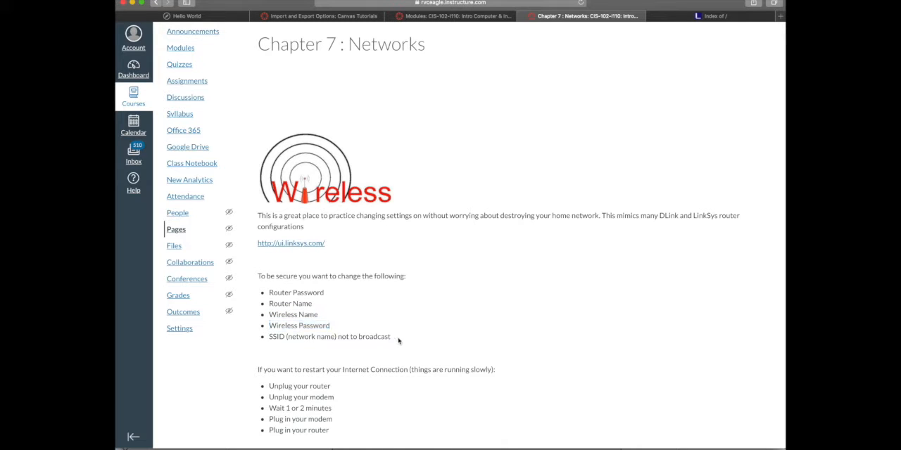
pyautogui.moveTo(395, 341); pyautogui.dragTo(265, 340)
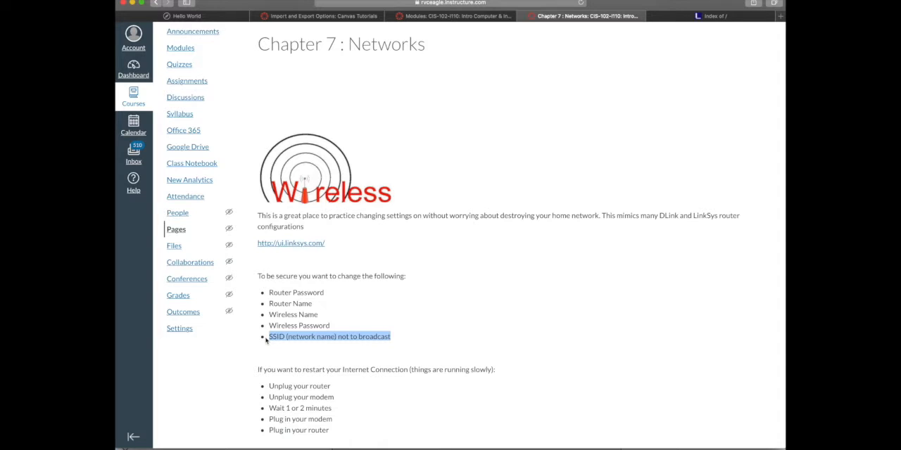
pyautogui.click(322, 320)
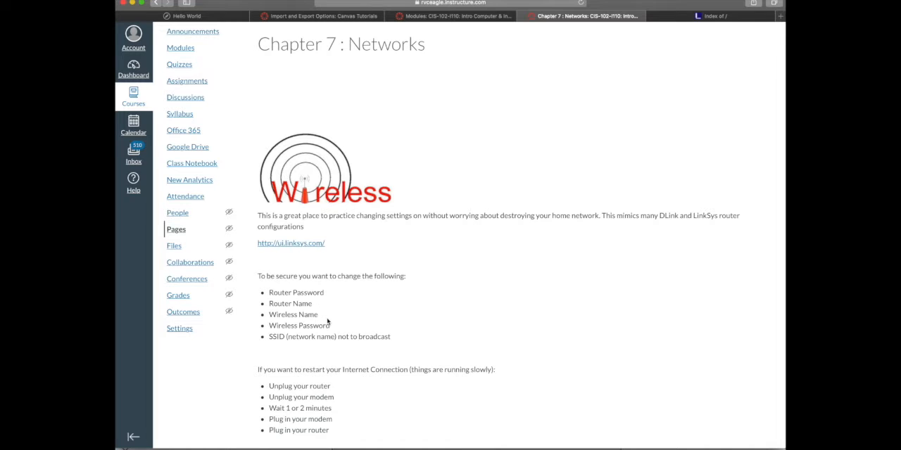
# Review the whole security list once more, along with the ui.linksys.com link above it
pyautogui.scroll(2, 346, 320)
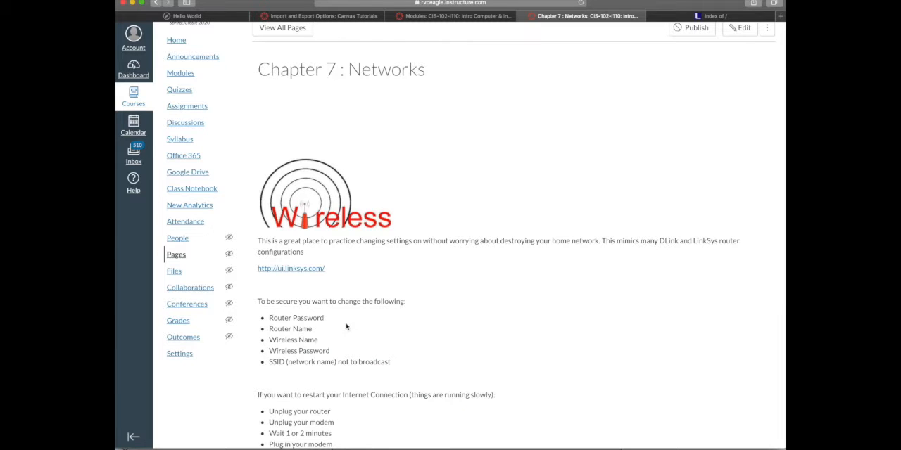
pyautogui.scroll(1, 345, 324)
pyautogui.moveTo(402, 415); pyautogui.dragTo(270, 374)
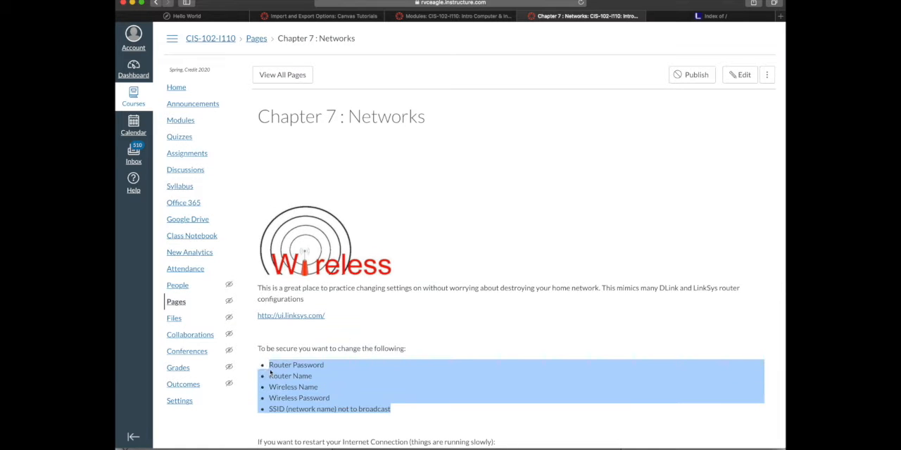
pyautogui.click(358, 340)
pyautogui.moveTo(320, 318); pyautogui.dragTo(250, 317)
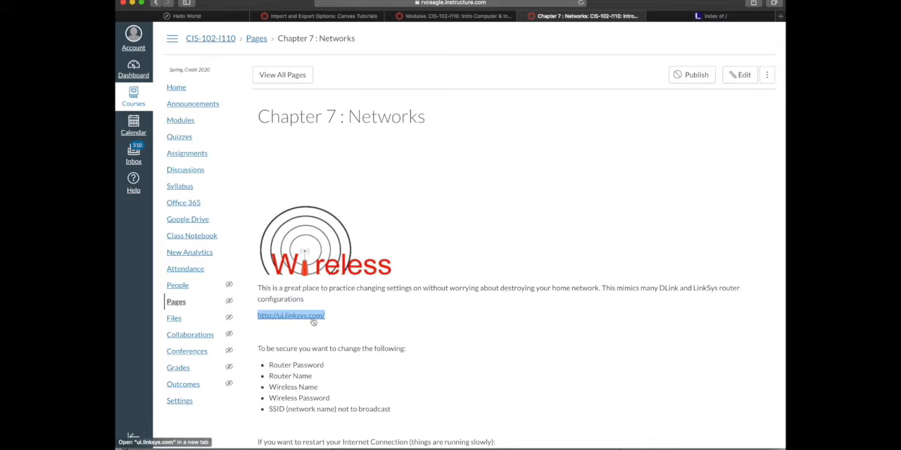
pyautogui.click(424, 287)
# Switch to the Linksys simulator index, open the WRT1200AC simulator version 1.0.99.166464 and sign in to the router
pyautogui.click(718, 15)
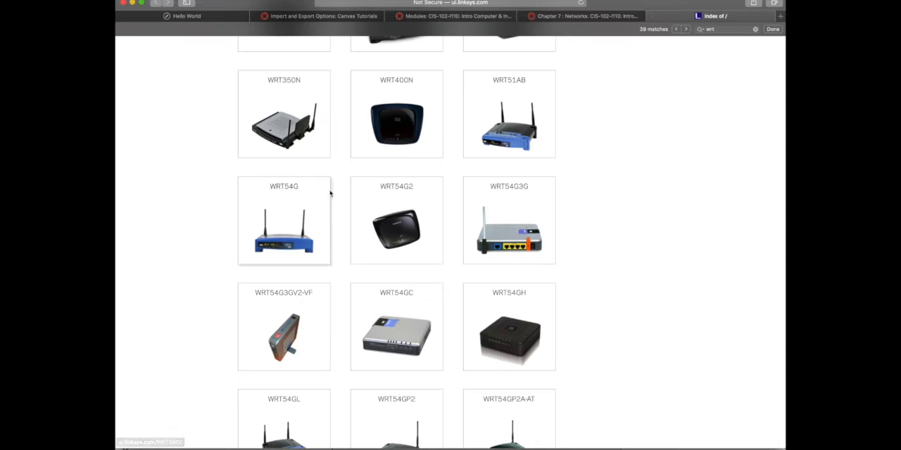
pyautogui.scroll(5, 214, 198)
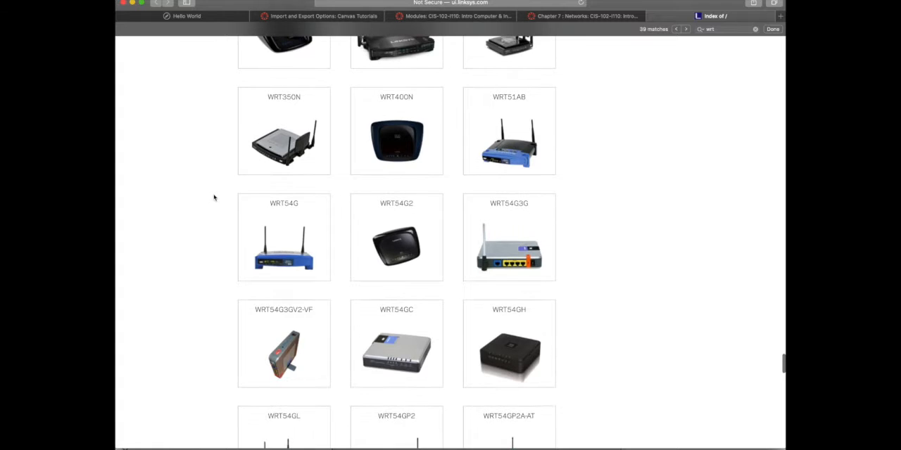
pyautogui.scroll(3, 214, 198)
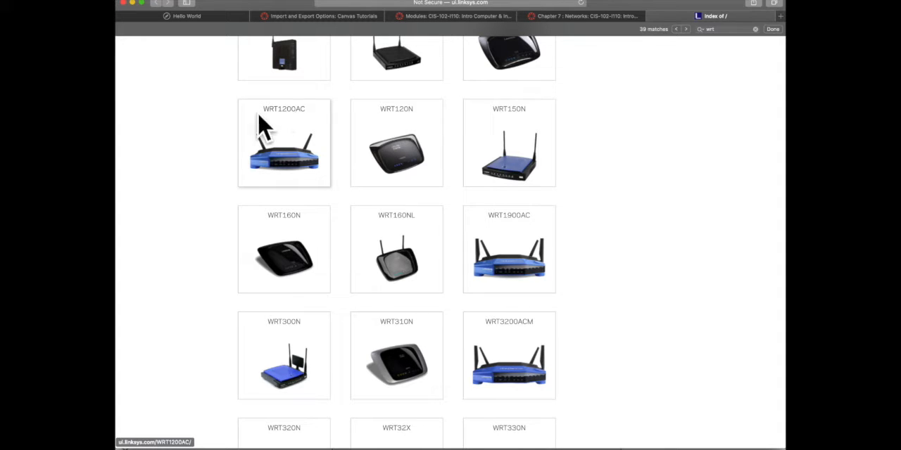
pyautogui.click(294, 117)
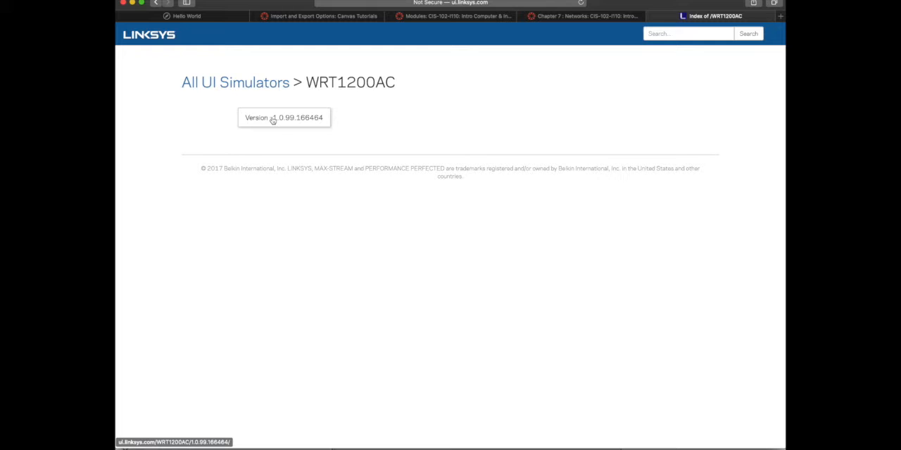
pyautogui.click(273, 120)
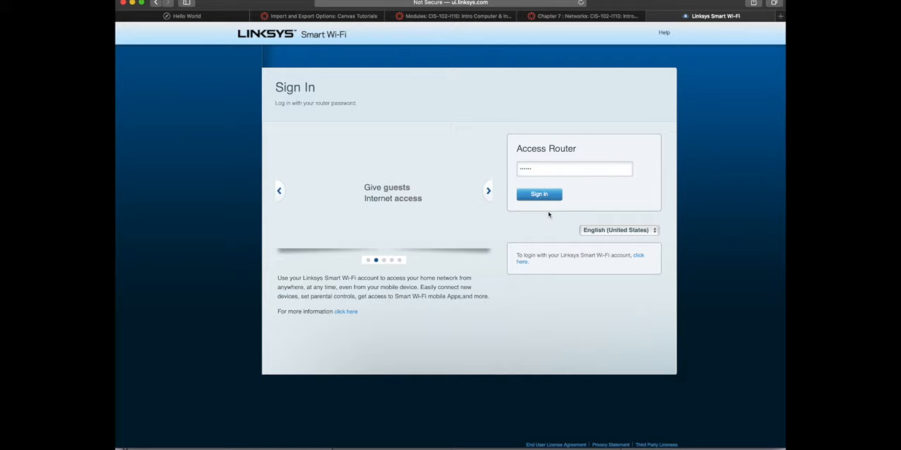
pyautogui.click(539, 195)
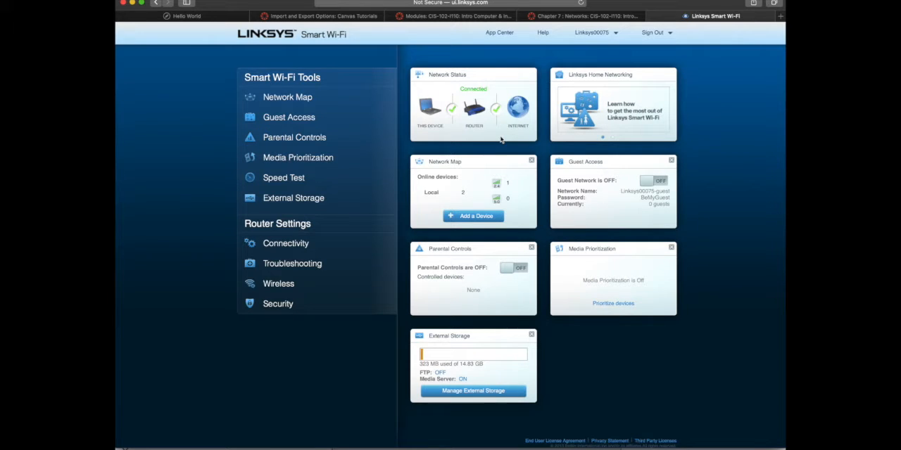
# Return to the Chapter 7 : Networks page and recheck which settings must be changed to be secure
pyautogui.click(548, 16)
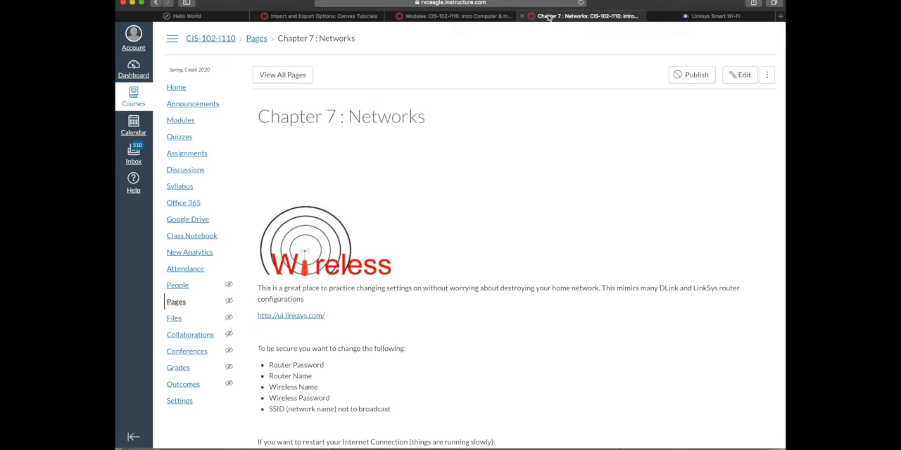
pyautogui.scroll(-1, 384, 406)
pyautogui.moveTo(398, 394); pyautogui.dragTo(258, 326)
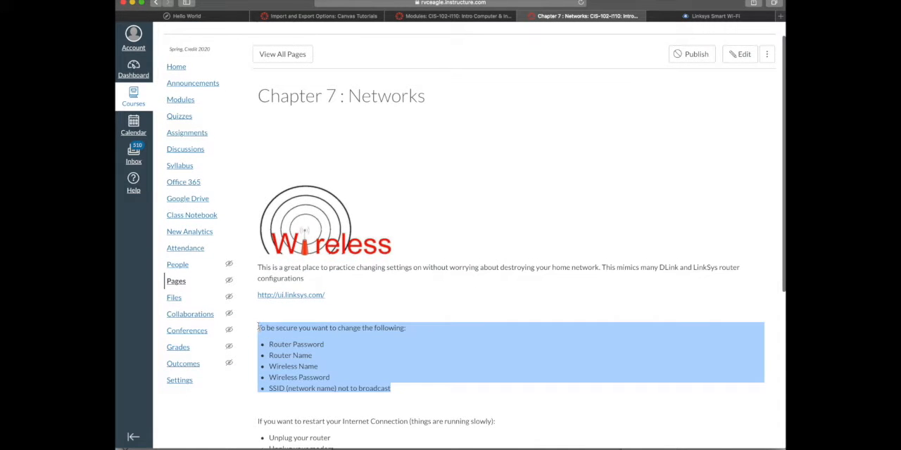
pyautogui.click(300, 344)
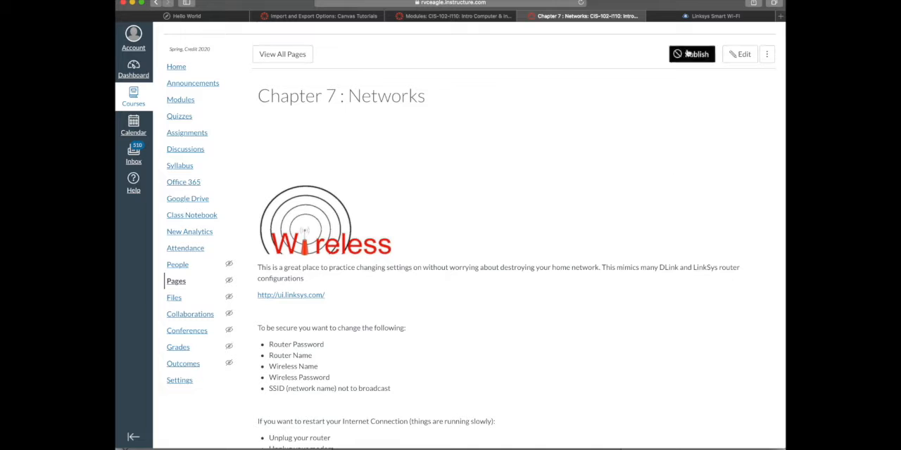
# Switch back to the router simulator and examine its Security settings, including Firewall, Apps and Gaming, and DMZ
pyautogui.click(700, 16)
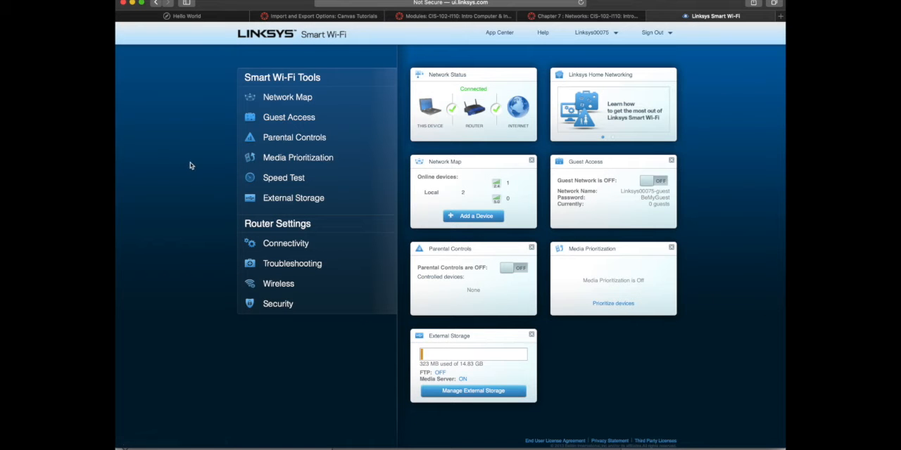
pyautogui.scroll(-1, 188, 154)
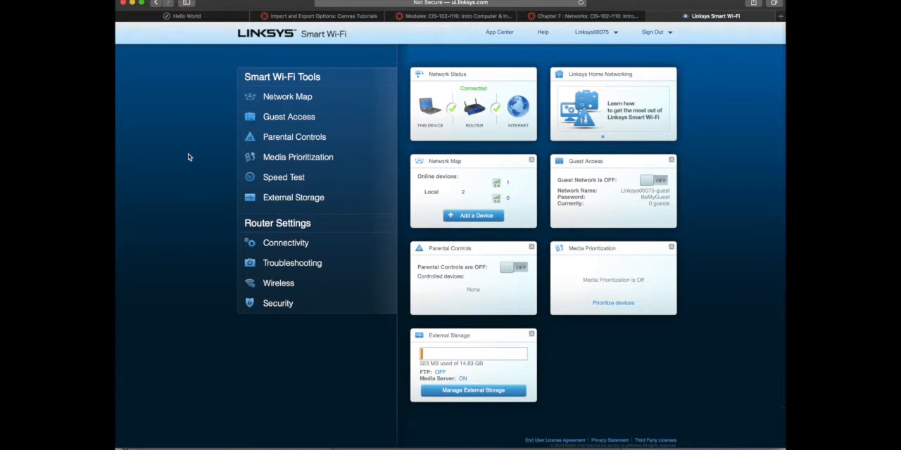
pyautogui.scroll(-1, 192, 155)
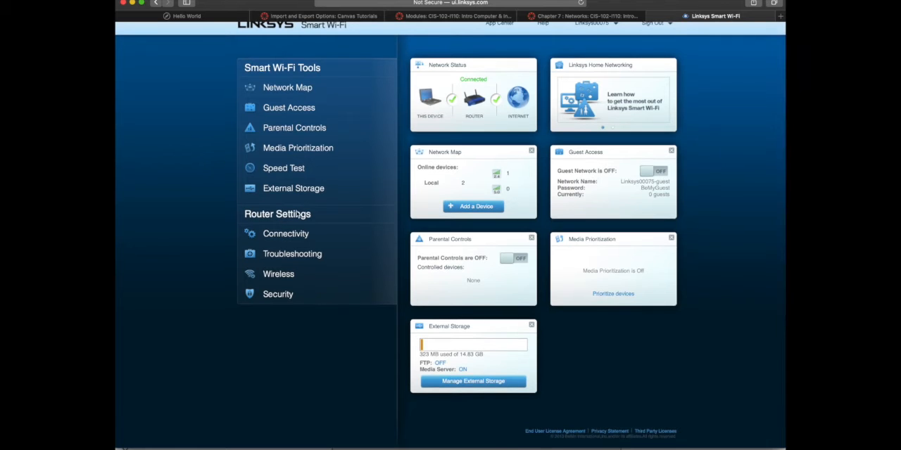
pyautogui.click(277, 294)
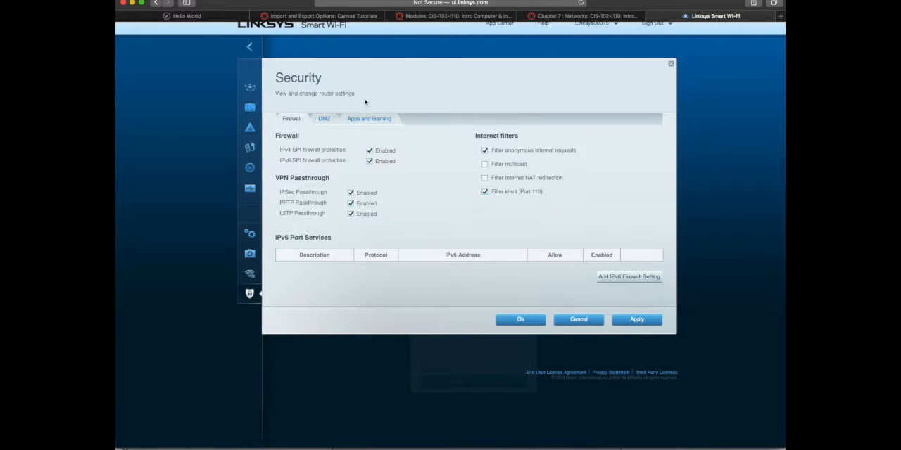
pyautogui.click(373, 119)
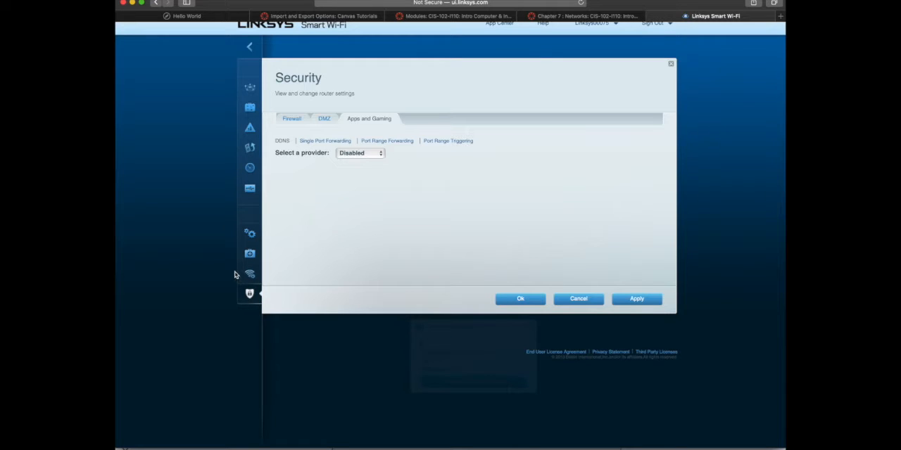
pyautogui.click(326, 120)
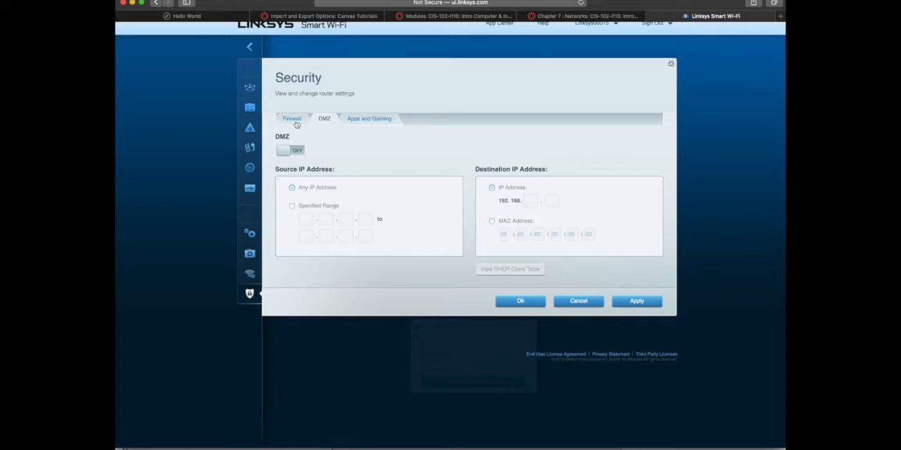
# Recheck the Firewall settings of the router and close the Security settings without saving
pyautogui.click(295, 121)
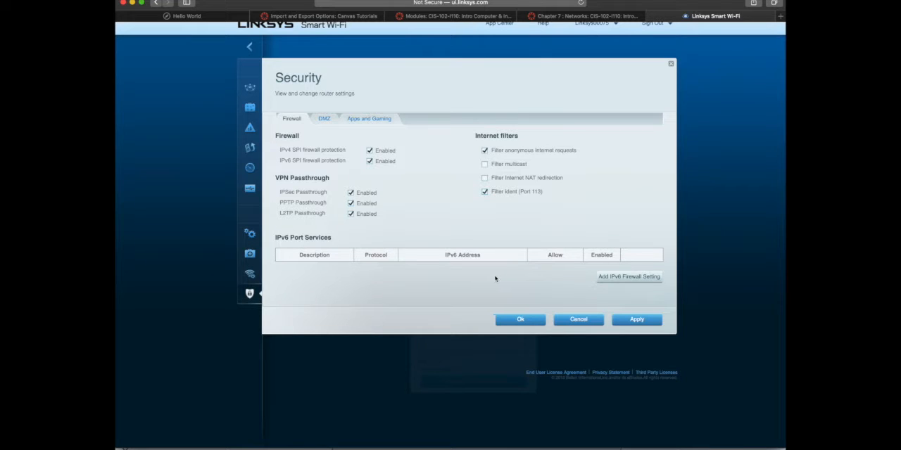
pyautogui.click(575, 320)
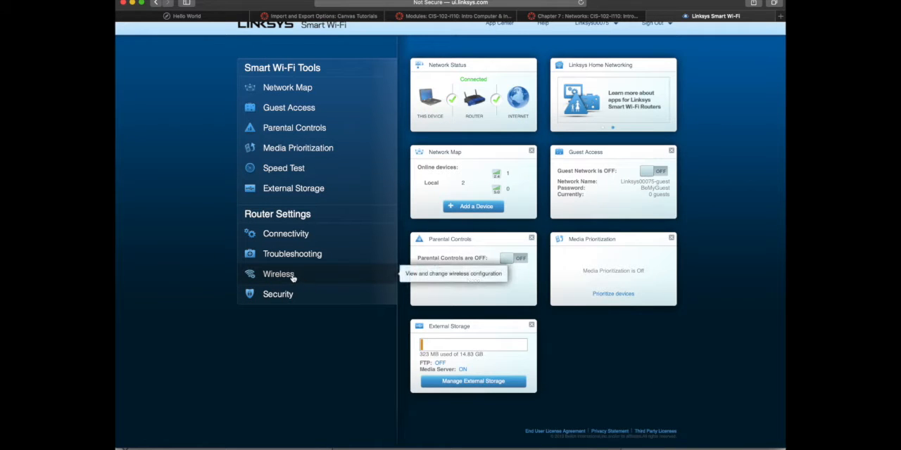
# In the Wireless settings, set Broadcast SSID to No for the 2.4 GHz network and rename it RVC
pyautogui.click(289, 277)
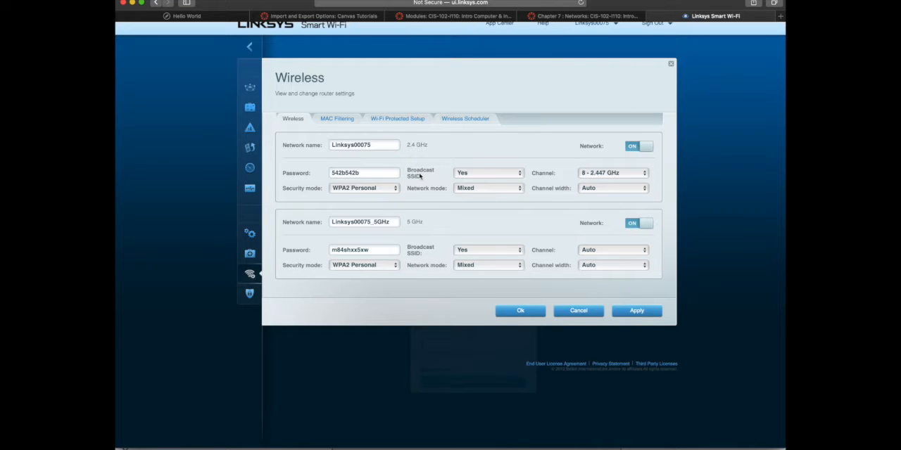
pyautogui.click(480, 178)
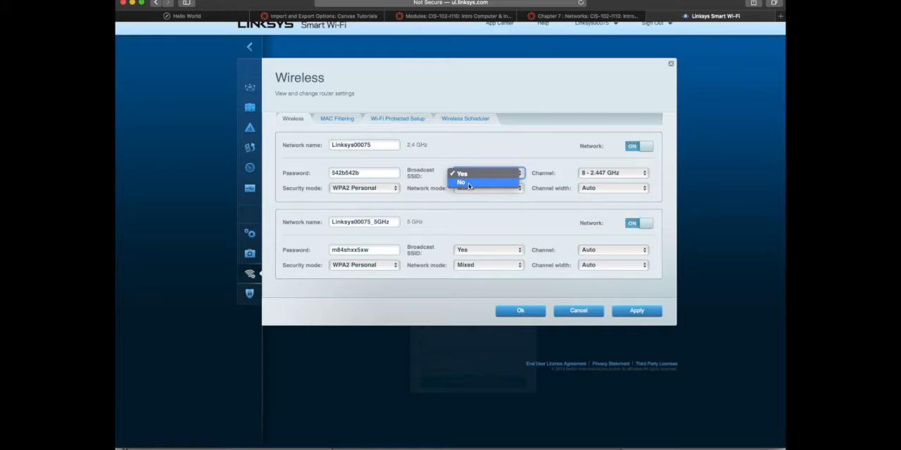
pyautogui.click(468, 182)
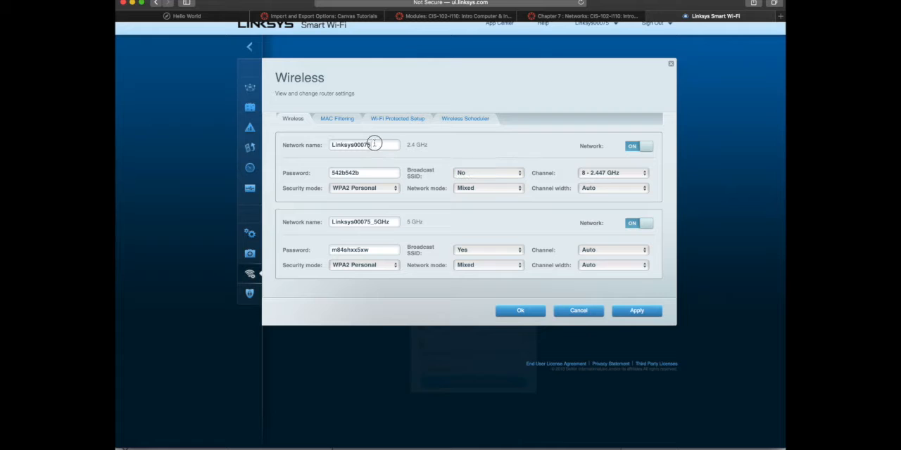
pyautogui.moveTo(373, 145); pyautogui.dragTo(306, 146)
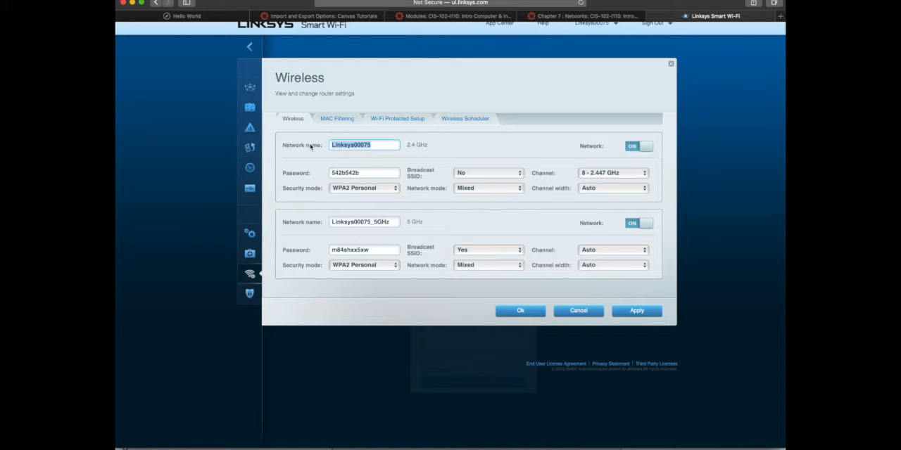
pyautogui.write('RVC')
# Highlight the 2.4 GHz network's name and password, and set its security mode to None
pyautogui.moveTo(369, 174); pyautogui.dragTo(319, 175)
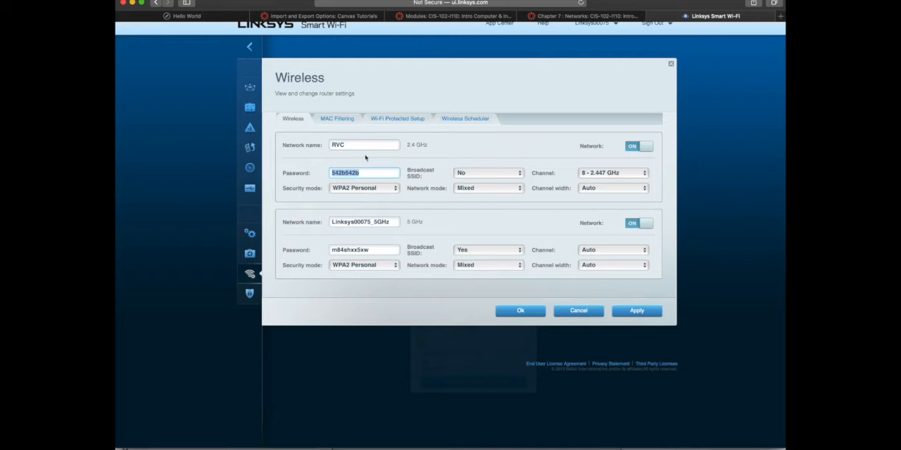
pyautogui.moveTo(346, 145); pyautogui.dragTo(312, 144)
pyautogui.moveTo(369, 173); pyautogui.dragTo(278, 178)
pyautogui.click(362, 190)
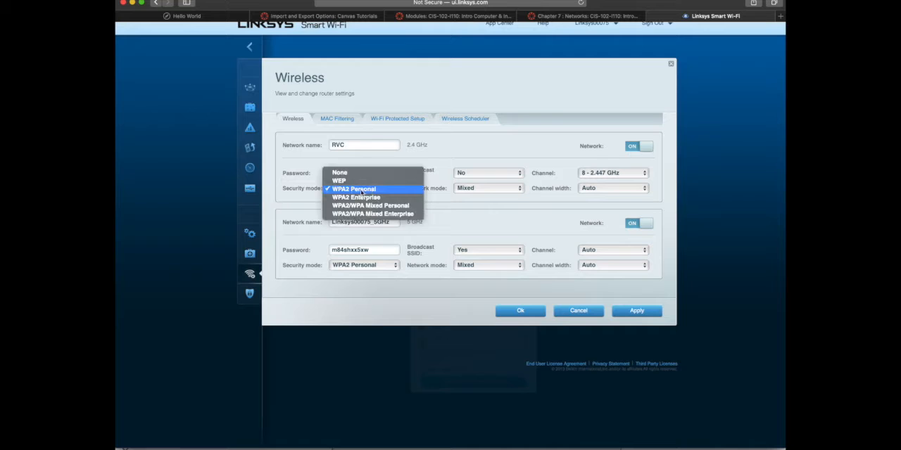
pyautogui.click(354, 173)
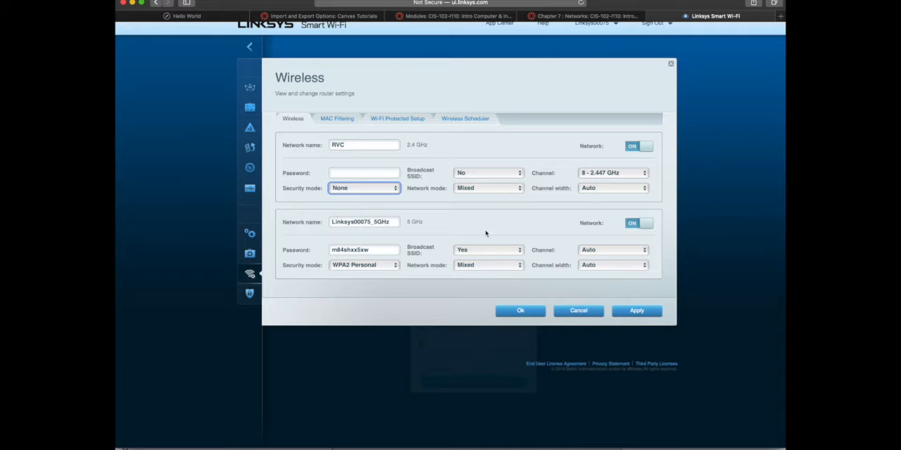
# Rename the 5 GHz network RVC2 and enter a new wireless password for it
pyautogui.moveTo(391, 222); pyautogui.dragTo(228, 221)
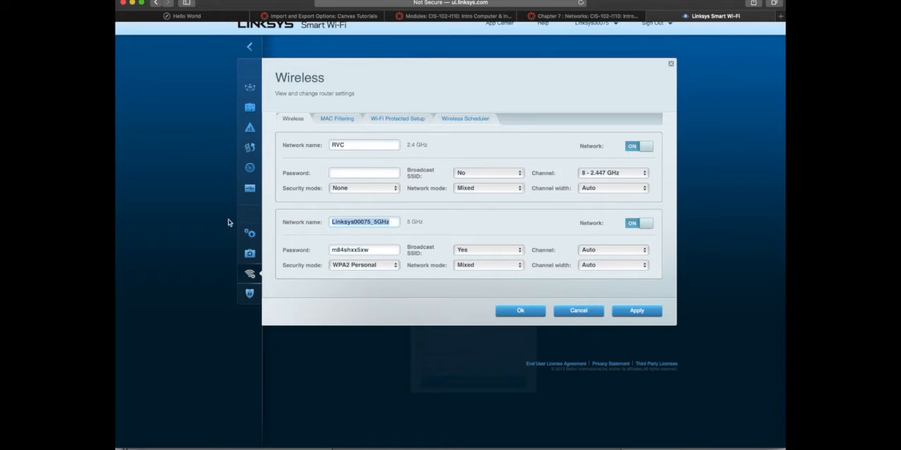
pyautogui.write('RVC2')
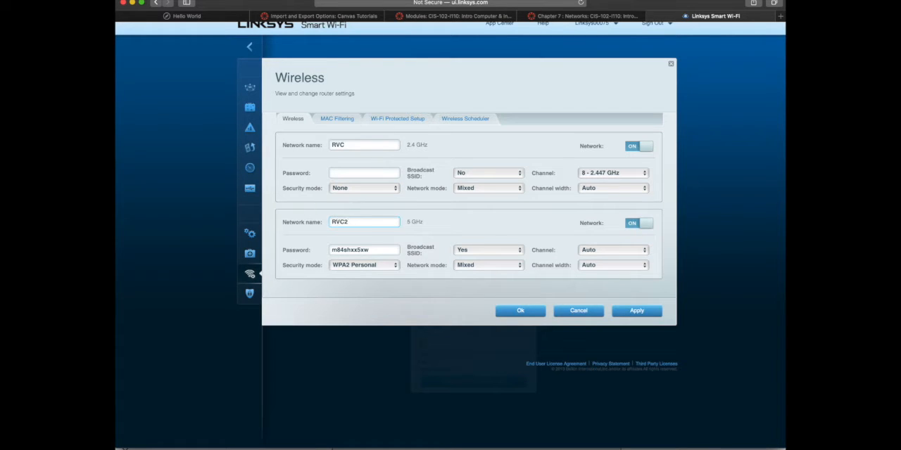
pyautogui.moveTo(371, 250); pyautogui.dragTo(247, 241)
pyautogui.write('thsiss')
pyautogui.press('BackSpace')
pyautogui.press('BackSpace')
pyautogui.press('BackSpace')
pyautogui.press('BackSpace')
pyautogui.write('isisapassword')
# Set Broadcast SSID to No for the 5 GHz network and close the Wireless settings without saving
pyautogui.click(485, 252)
pyautogui.click(485, 259)
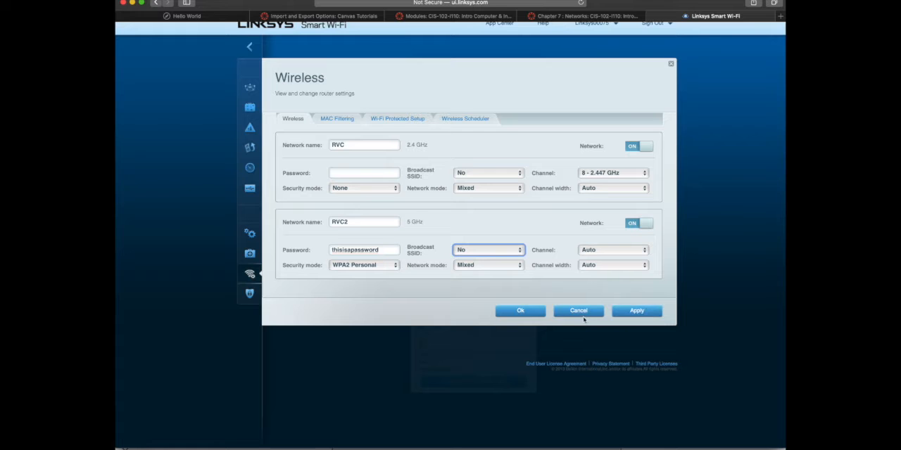
pyautogui.scroll(-1, 584, 320)
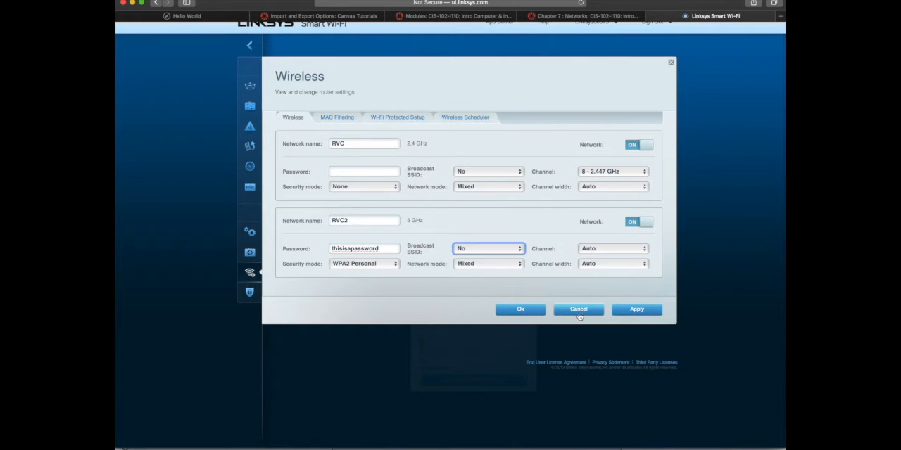
pyautogui.click(578, 309)
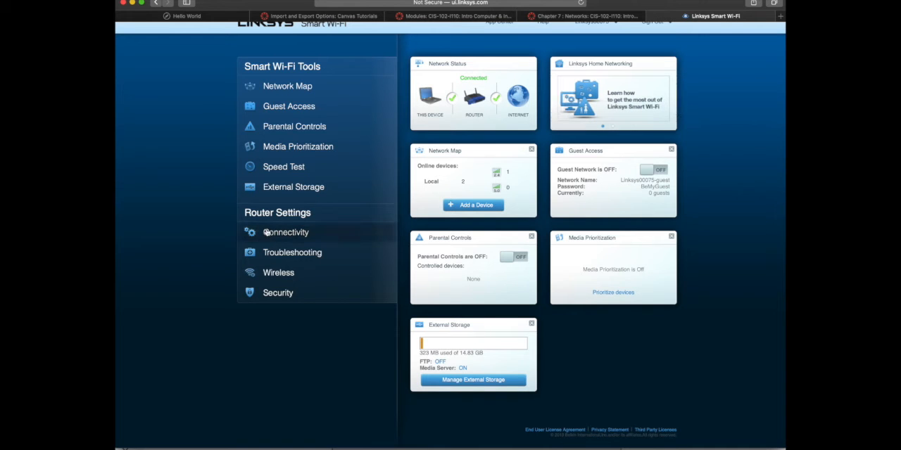
# Edit the router name to RVCPsych and cancel the renaming
pyautogui.scroll(1, 257, 125)
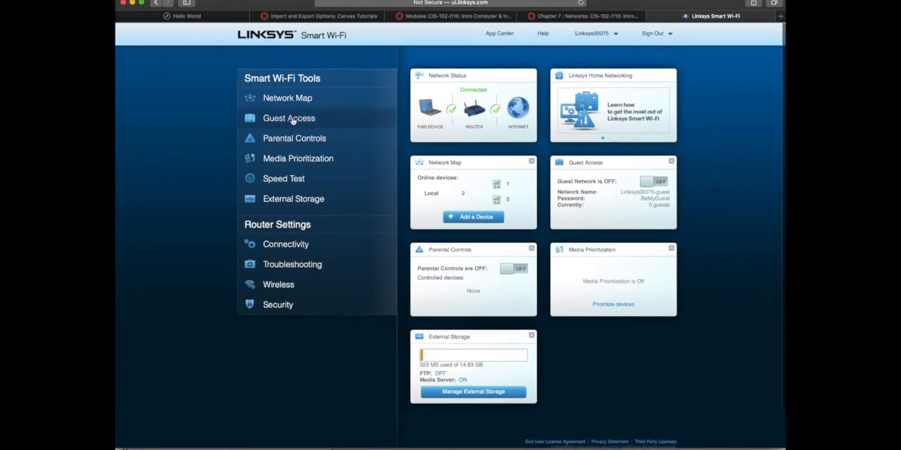
pyautogui.moveTo(586, 33)
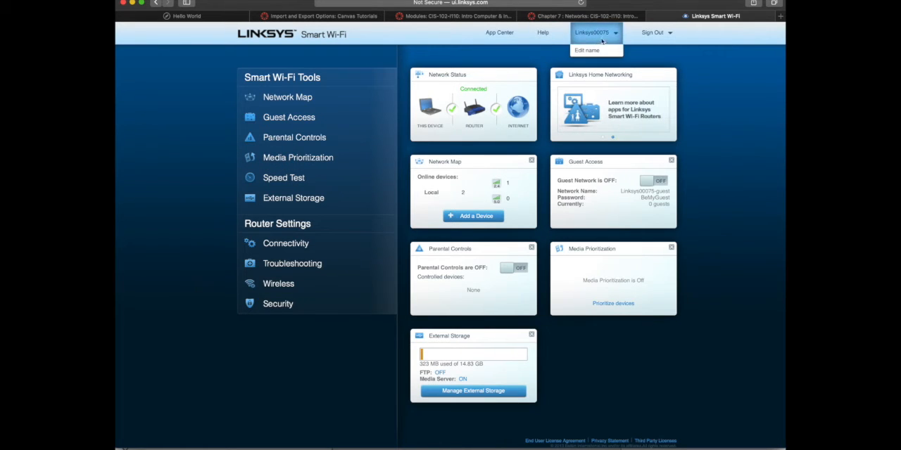
pyautogui.click(584, 53)
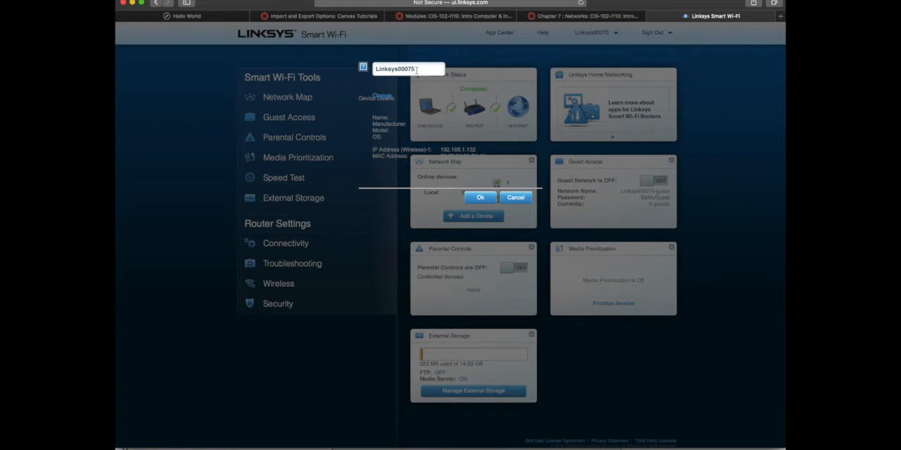
pyautogui.moveTo(418, 69); pyautogui.dragTo(360, 69)
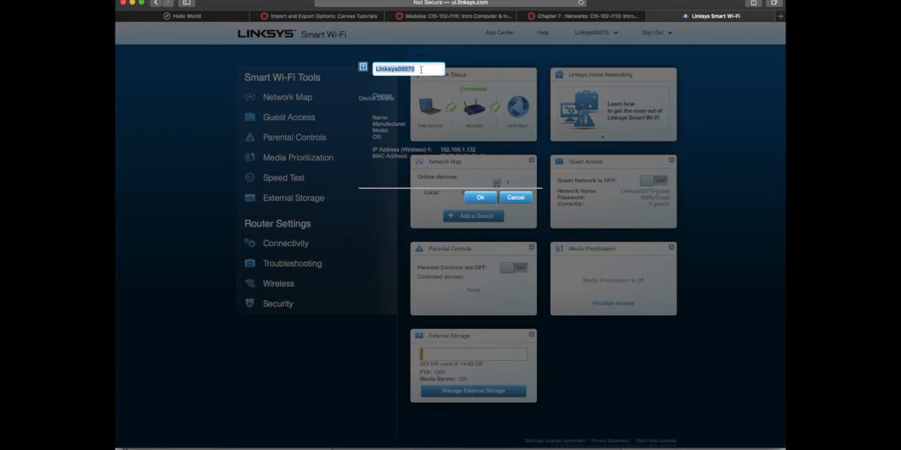
pyautogui.write('RVCPsych')
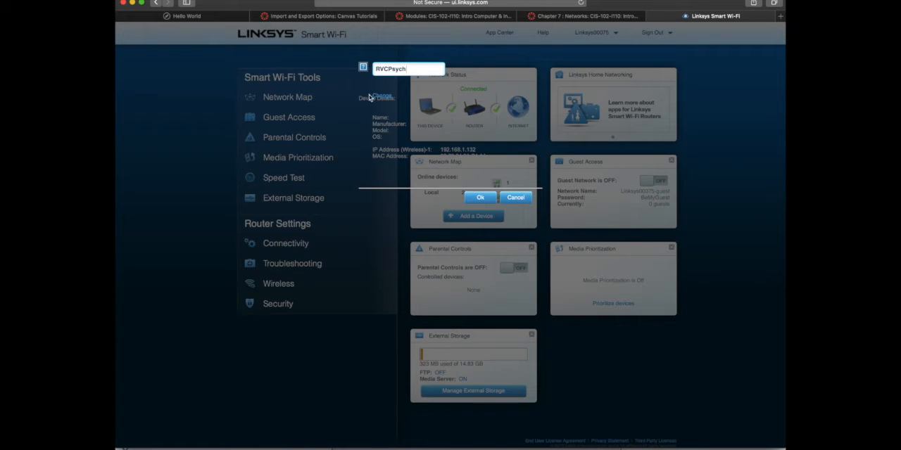
pyautogui.press('super+a')
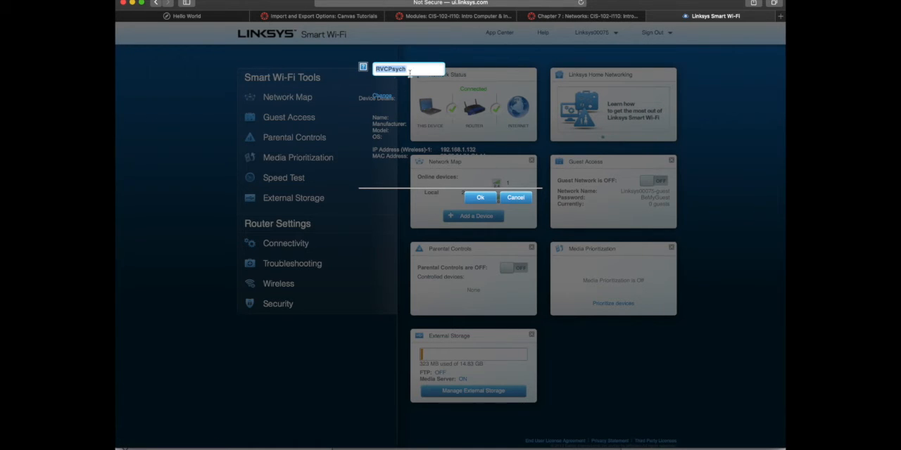
pyautogui.click(512, 198)
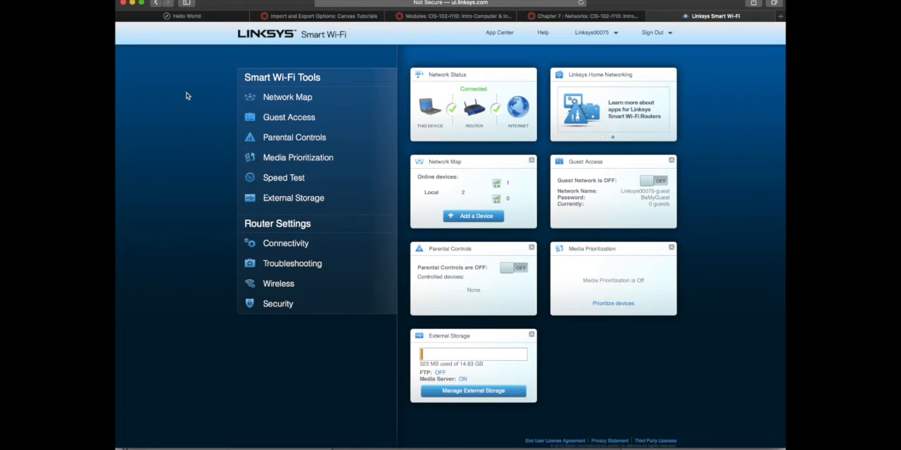
# Examine the Connectivity settings, including the router password, Administration and Advanced Routing, and close them without saving any changes
pyautogui.click(285, 244)
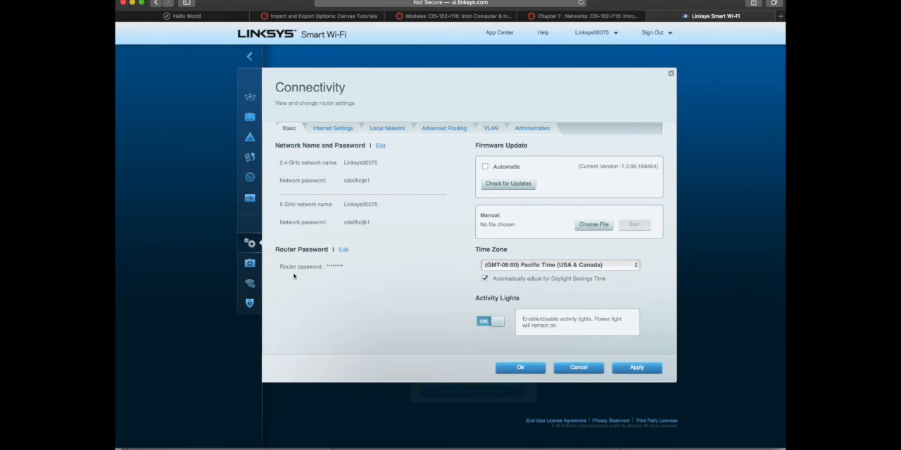
pyautogui.click(521, 133)
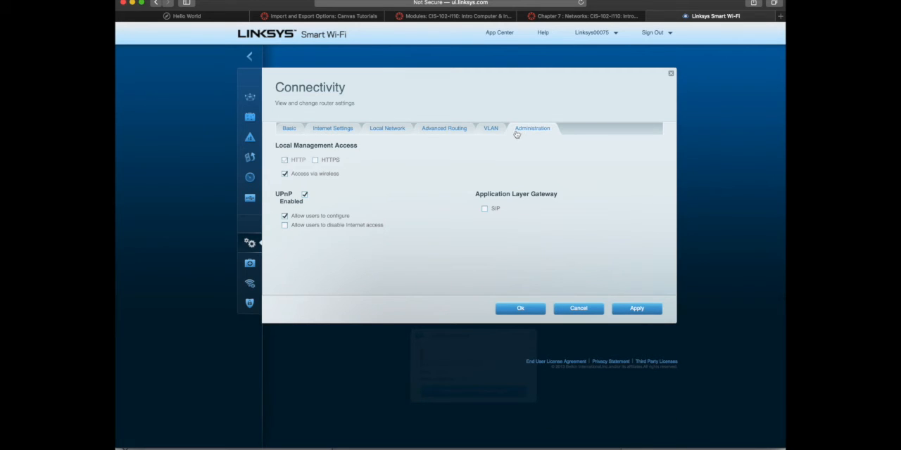
pyautogui.click(494, 136)
pyautogui.click(449, 135)
pyautogui.click(381, 128)
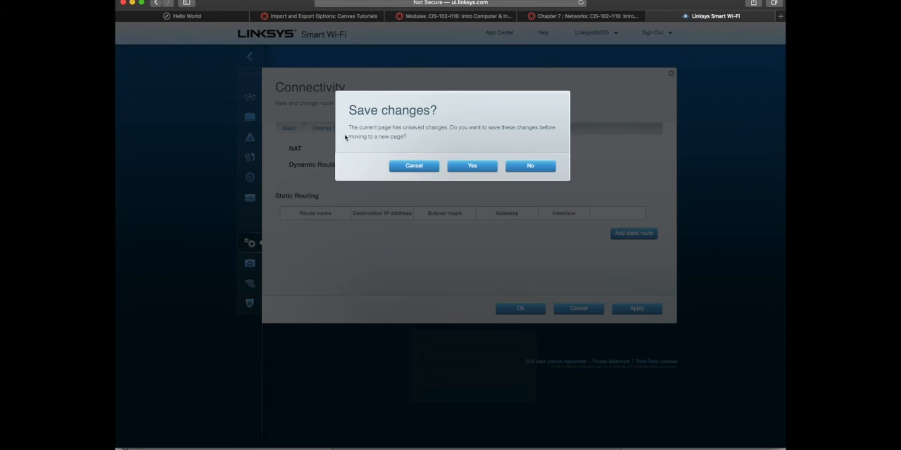
pyautogui.click(415, 166)
pyautogui.click(332, 128)
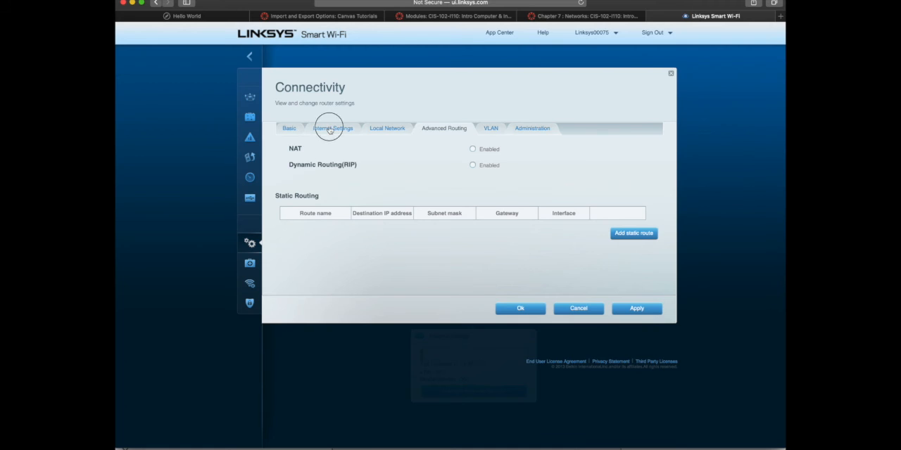
pyautogui.click(528, 170)
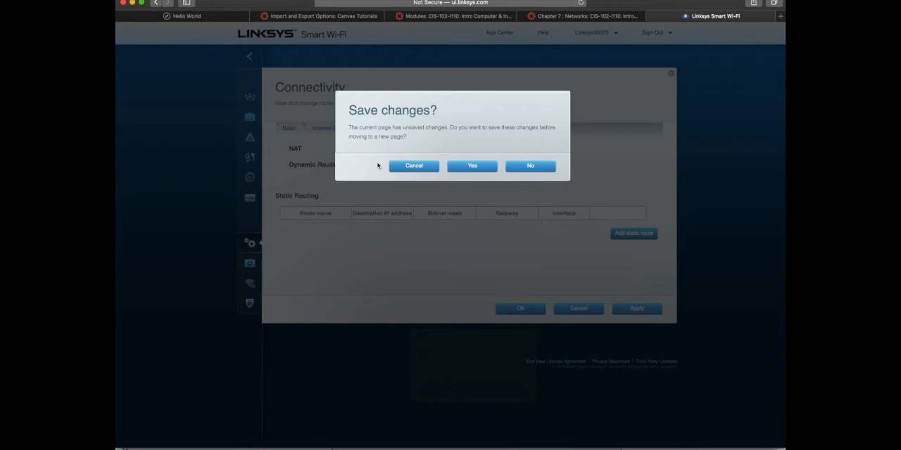
pyautogui.click(528, 169)
pyautogui.click(421, 166)
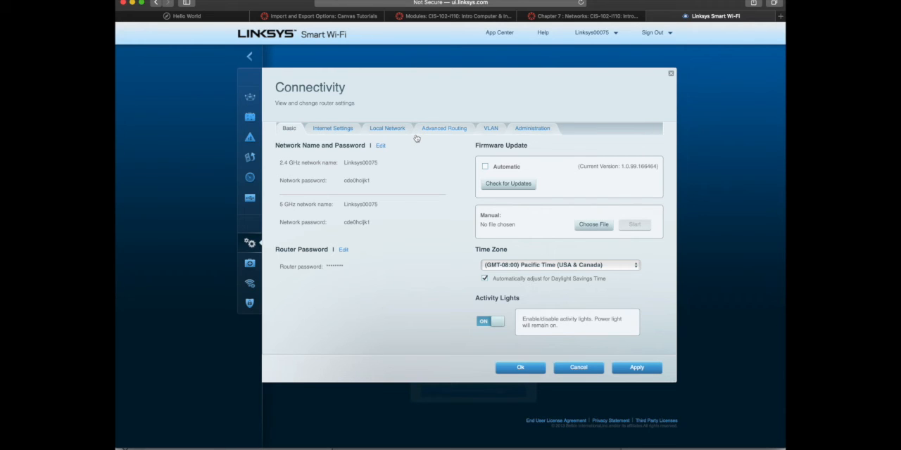
pyautogui.click(570, 368)
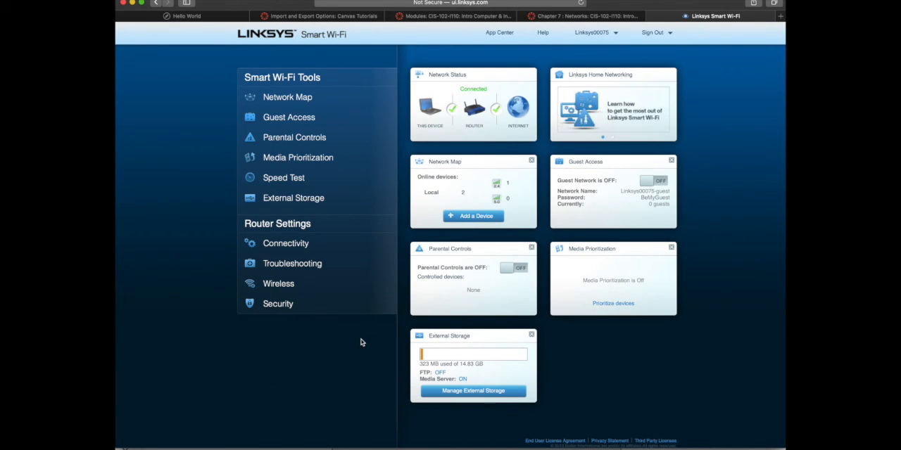
# Return to the Chapter 7 : Networks page and review the list of settings to change to be secure
pyautogui.click(585, 15)
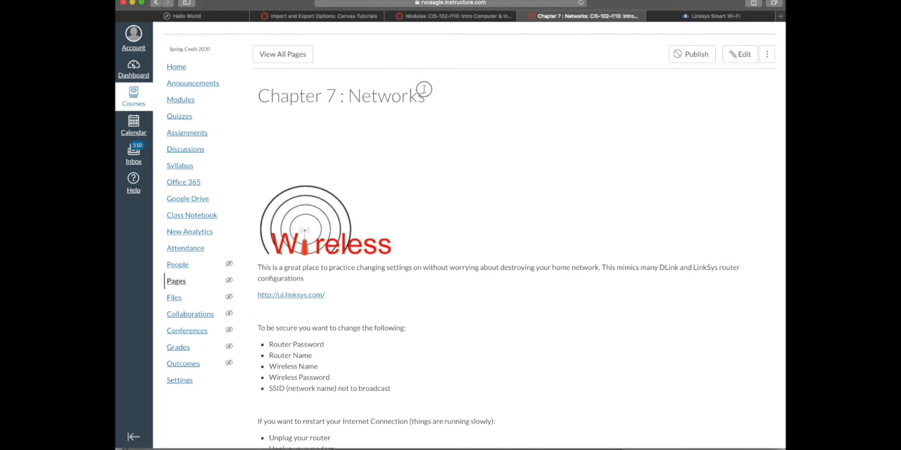
pyautogui.tripleClick(249, 106)
pyautogui.click(454, 201)
pyautogui.scroll(-5, 455, 202)
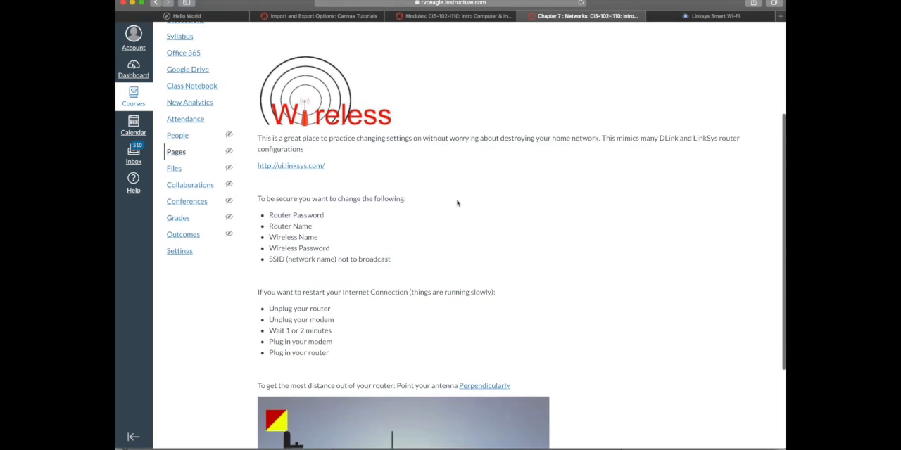
pyautogui.moveTo(403, 244); pyautogui.dragTo(242, 174)
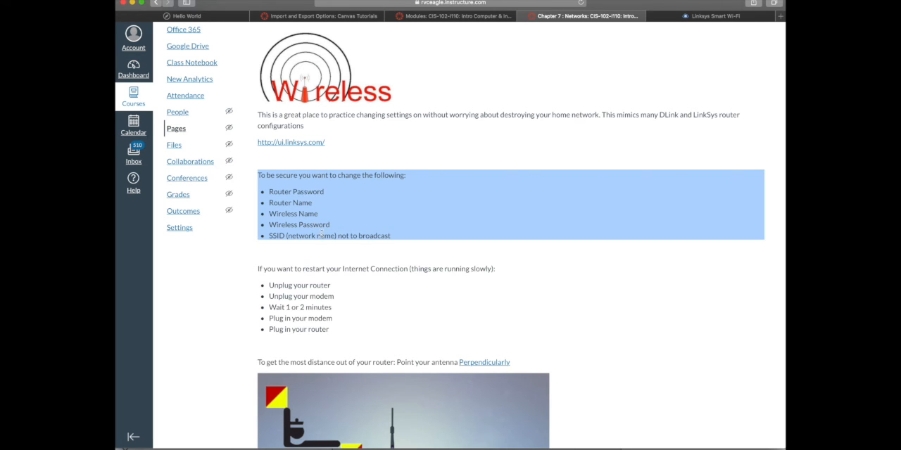
pyautogui.scroll(-2, 322, 236)
pyautogui.click(391, 244)
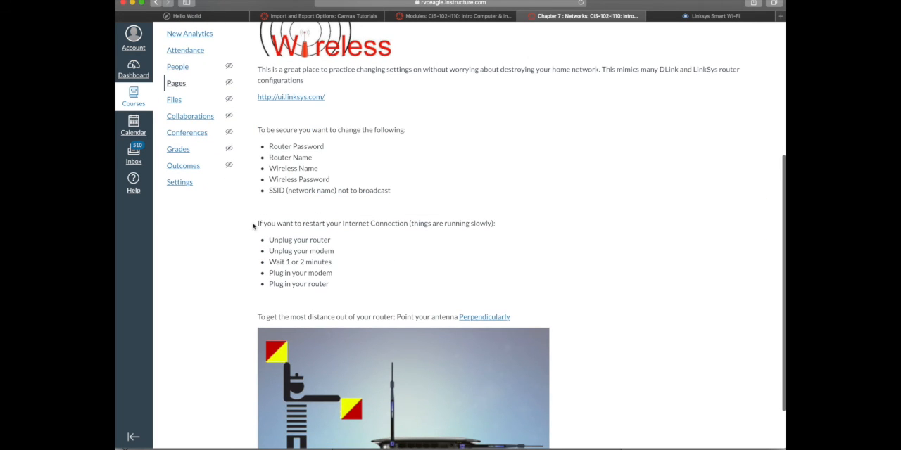
# Read the instructions for restarting a slow Internet connection, highlighting the whole list and its first item, Unplug your router
pyautogui.moveTo(253, 225); pyautogui.dragTo(364, 281)
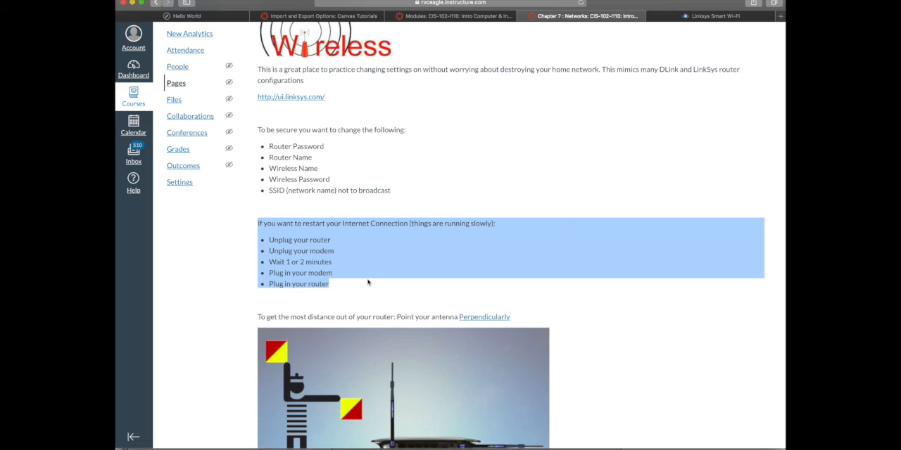
pyautogui.click(340, 301)
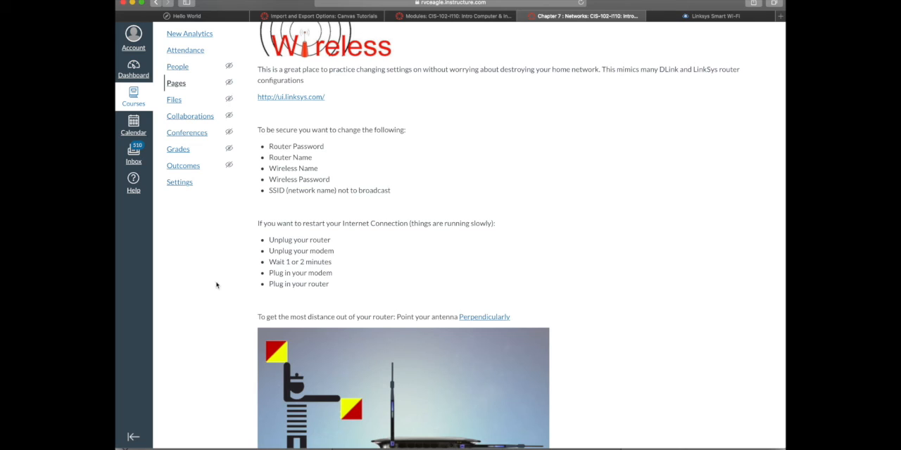
pyautogui.moveTo(268, 240); pyautogui.dragTo(333, 250)
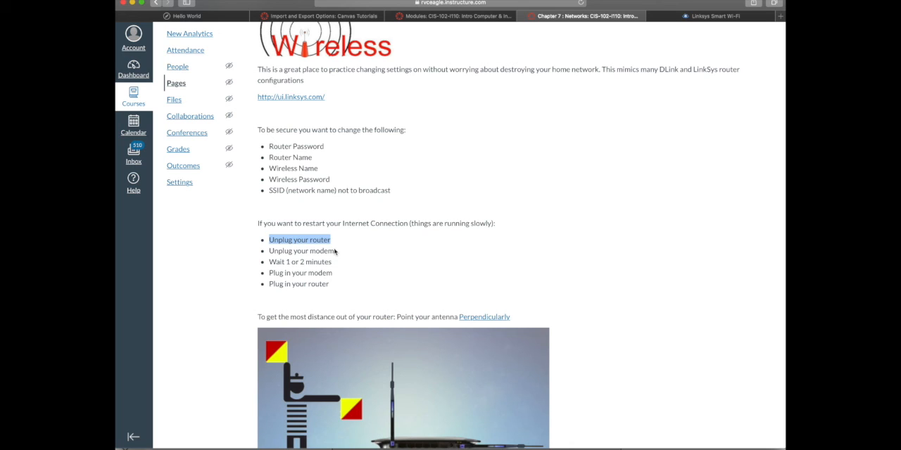
# Read the first two restart instructions, highlighting Unplug your router and Unplug your modem individually and together
pyautogui.moveTo(336, 252); pyautogui.dragTo(257, 240)
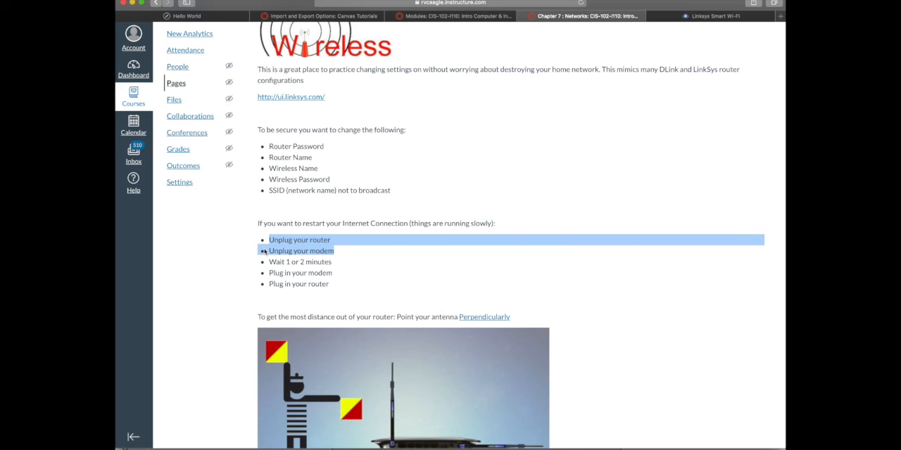
pyautogui.click(320, 241)
pyautogui.doubleClick(320, 241)
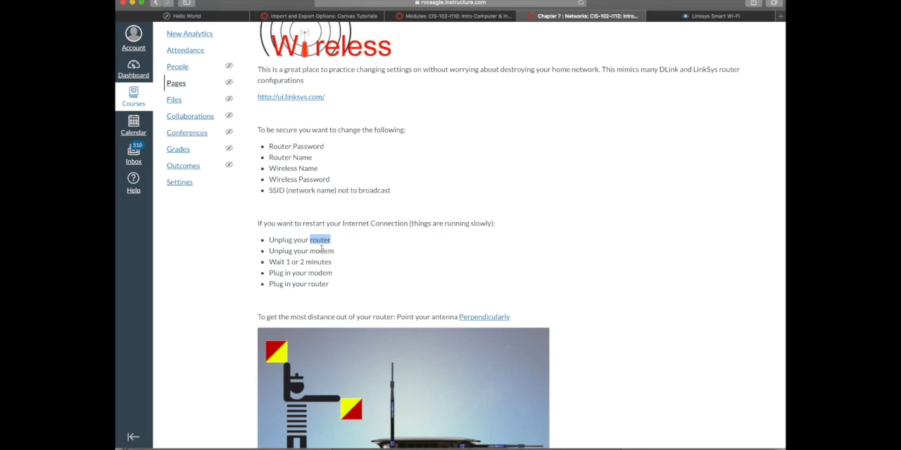
pyautogui.doubleClick(320, 251)
pyautogui.tripleClick(321, 251)
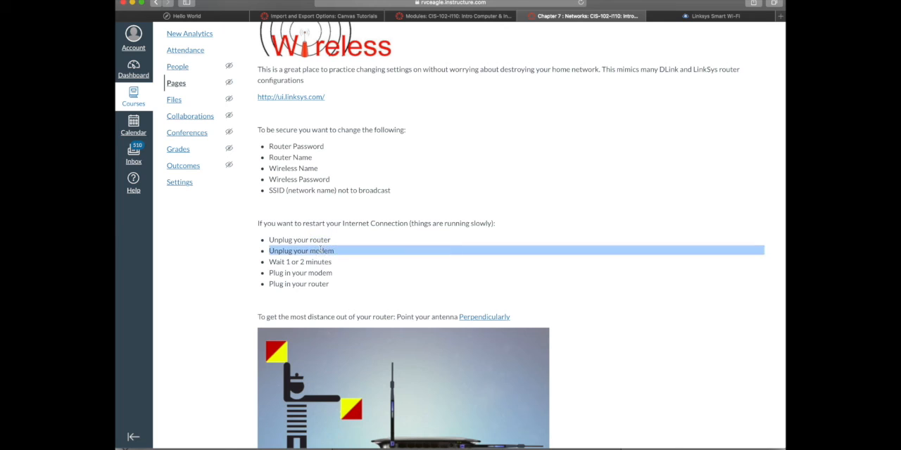
pyautogui.doubleClick(251, 251)
pyautogui.click(338, 257)
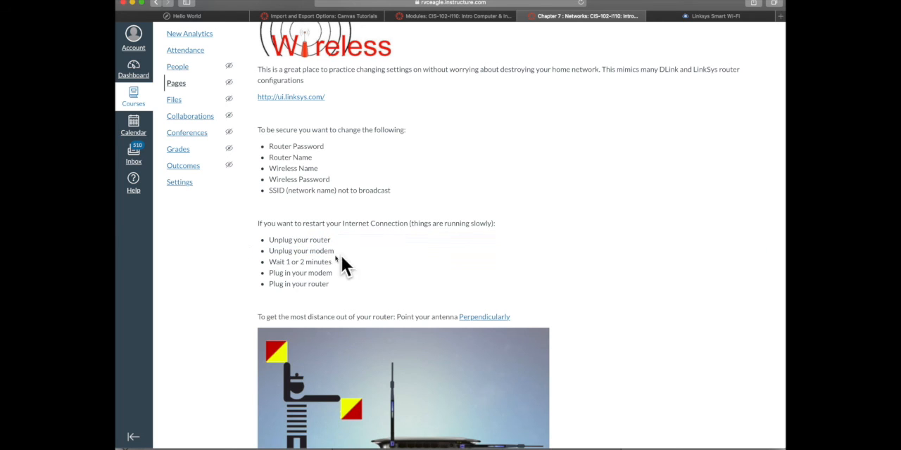
pyautogui.moveTo(336, 252); pyautogui.dragTo(274, 245)
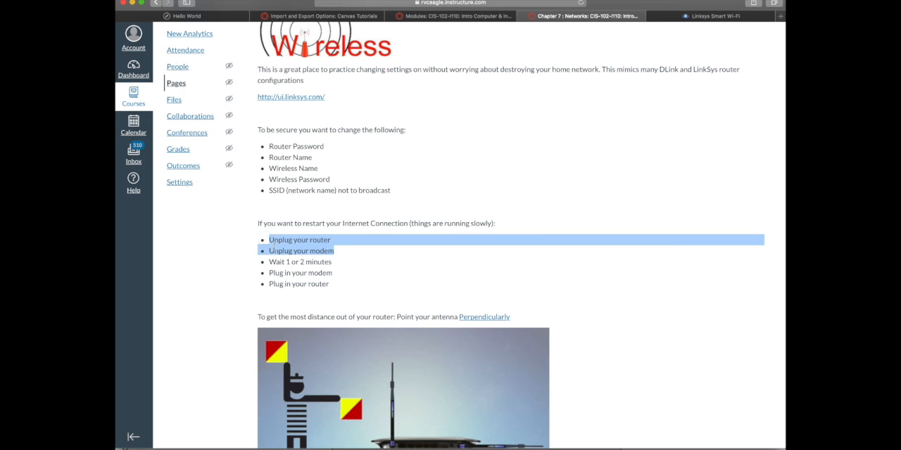
# Read the remaining restart instructions, highlighting Wait 1 or 2 minutes, Plug in your modem and Plug in your router
pyautogui.moveTo(338, 261); pyautogui.dragTo(258, 259)
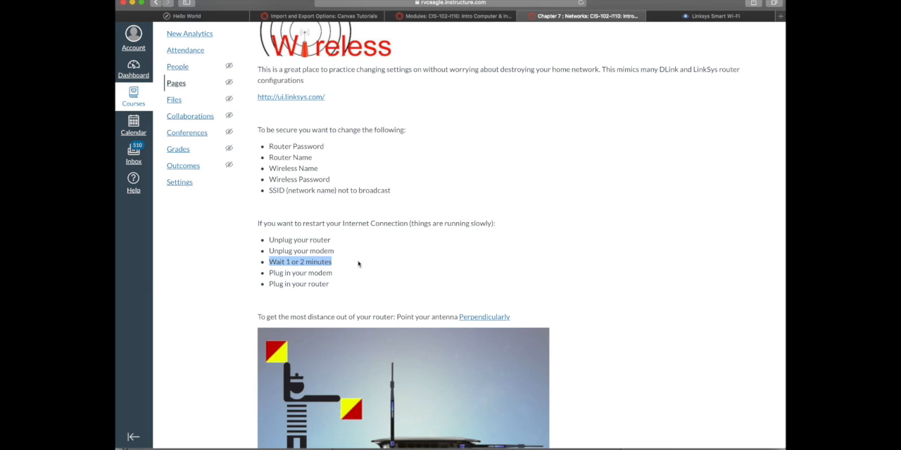
pyautogui.click(336, 284)
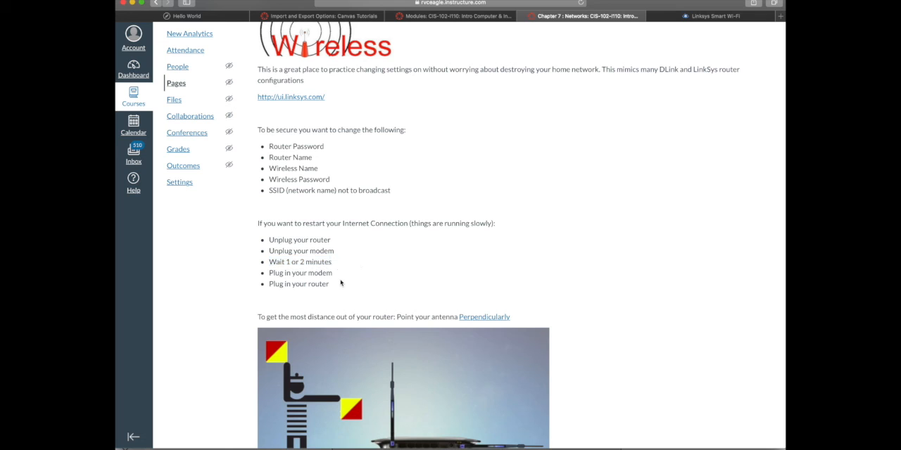
pyautogui.moveTo(331, 285); pyautogui.dragTo(249, 277)
pyautogui.click(350, 271)
pyautogui.moveTo(335, 251); pyautogui.dragTo(266, 252)
pyautogui.moveTo(333, 273); pyautogui.dragTo(270, 274)
pyautogui.click(304, 297)
pyautogui.moveTo(329, 285); pyautogui.dragTo(262, 287)
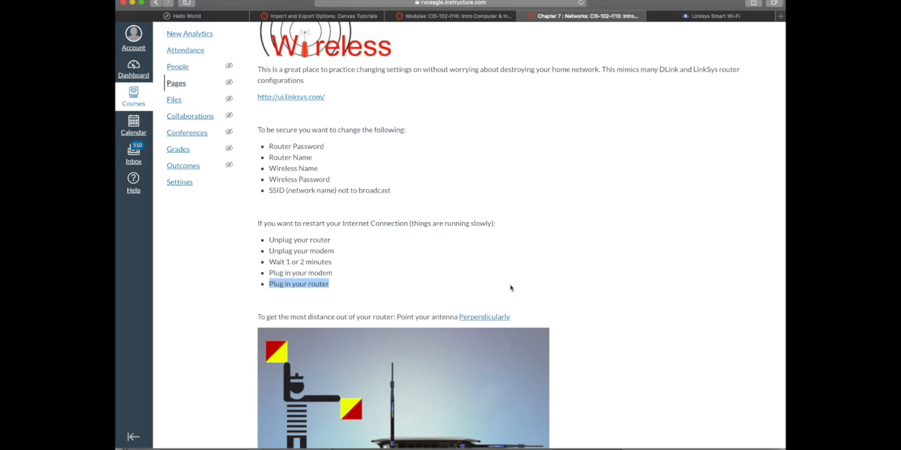
pyautogui.click(377, 273)
# Look over the whole page again from its beginning, highlighting the heading Chapter 7 : Networks
pyautogui.scroll(-1, 377, 273)
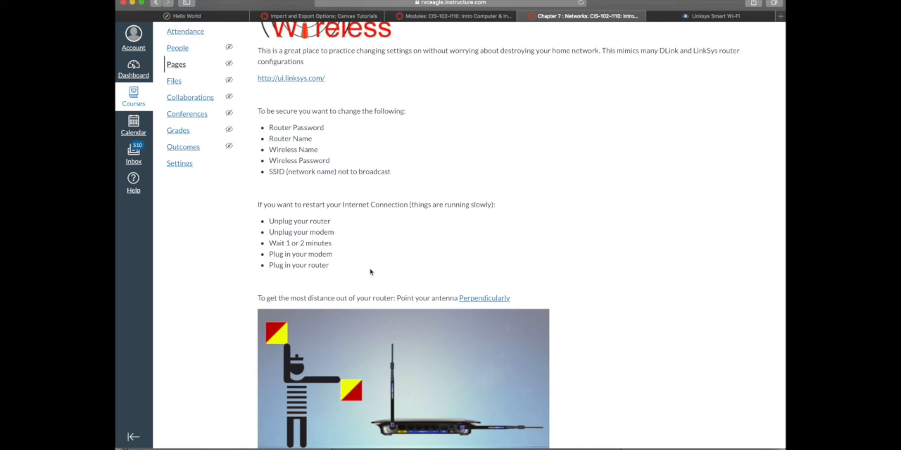
pyautogui.scroll(5, 526, 177)
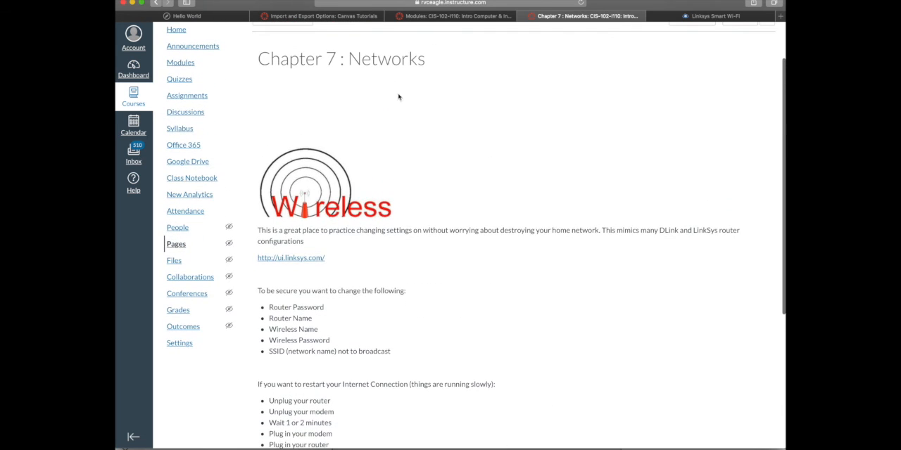
pyautogui.scroll(2, 434, 80)
pyautogui.moveTo(427, 88); pyautogui.dragTo(256, 88)
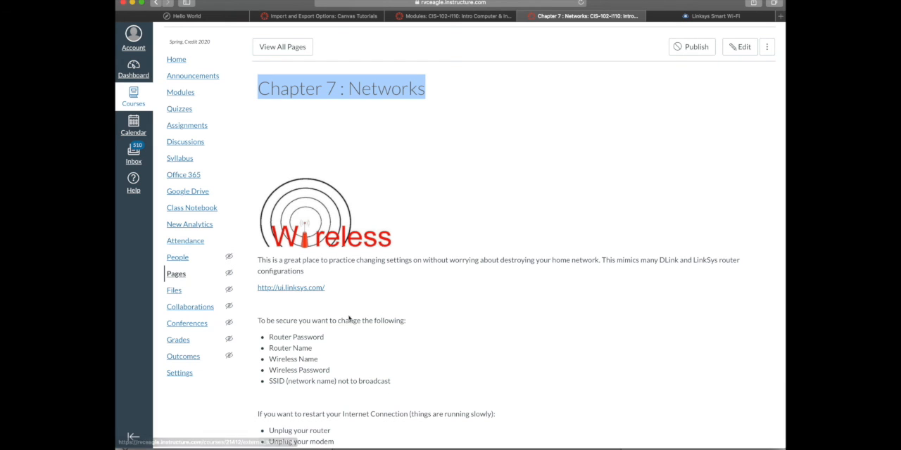
pyautogui.scroll(-3, 356, 352)
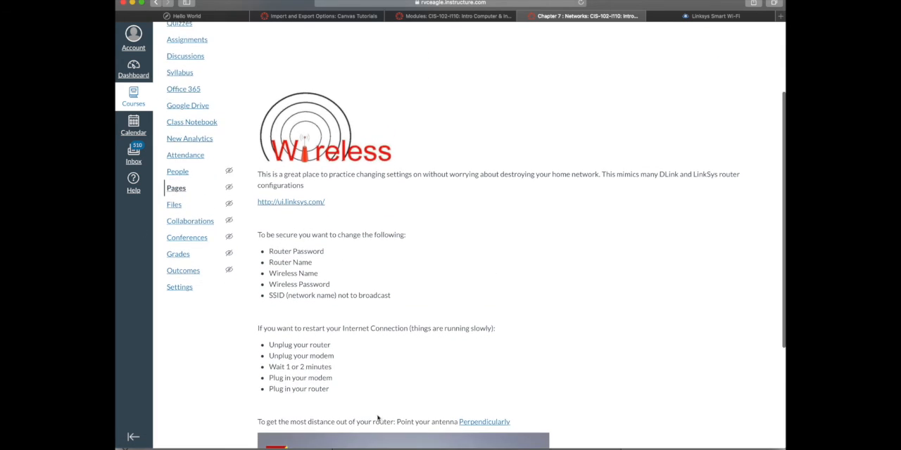